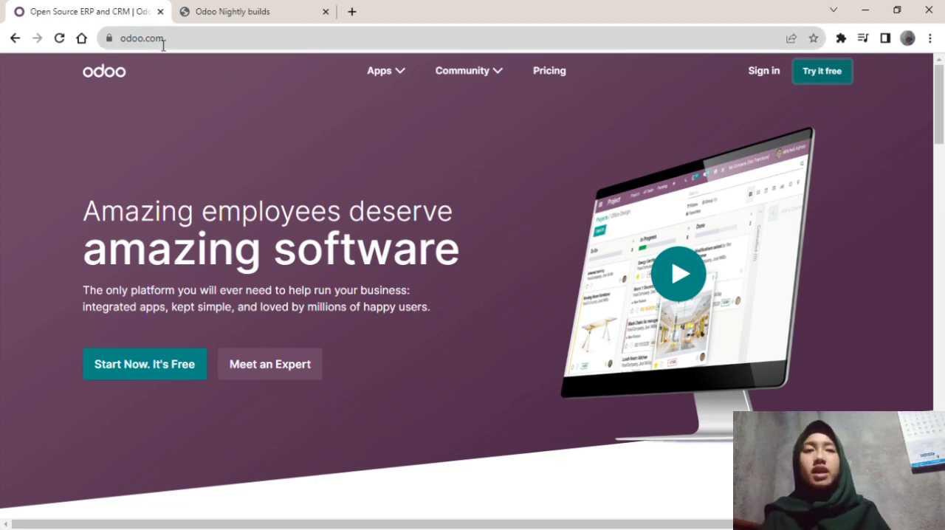
{"action": "left_click", "coordinate": [162, 39]}
{"action": "left_click", "coordinate": [193, 45]}
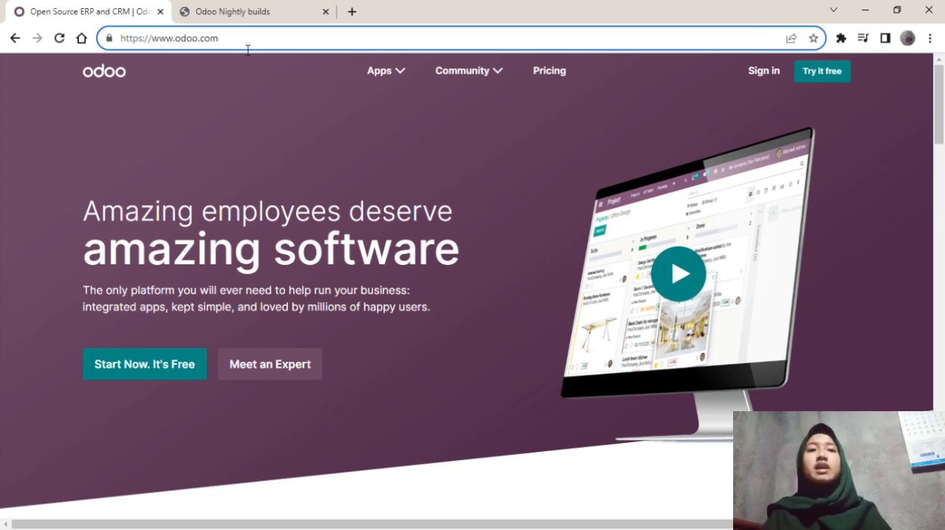
{"action": "left_click_drag", "start_coordinate": [248, 50], "coordinate": [91, 50]}
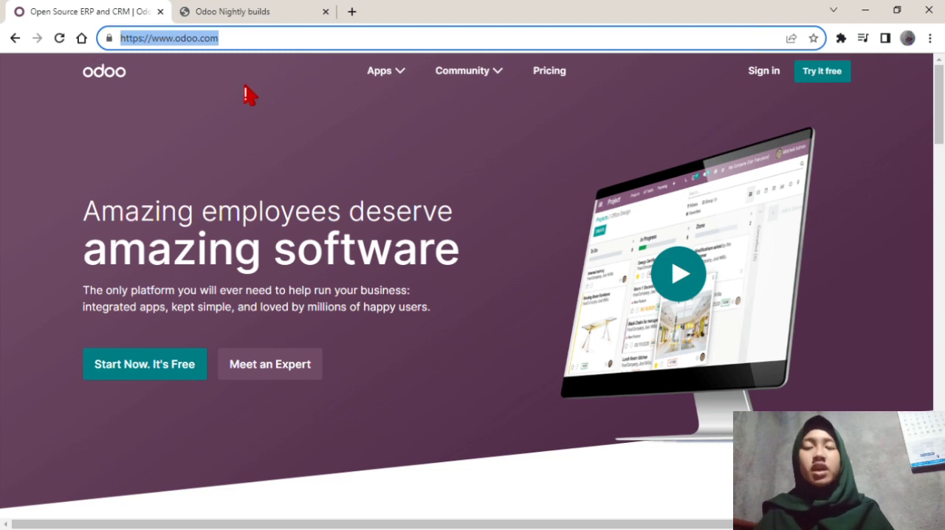
{"action": "left_click", "coordinate": [269, 106]}
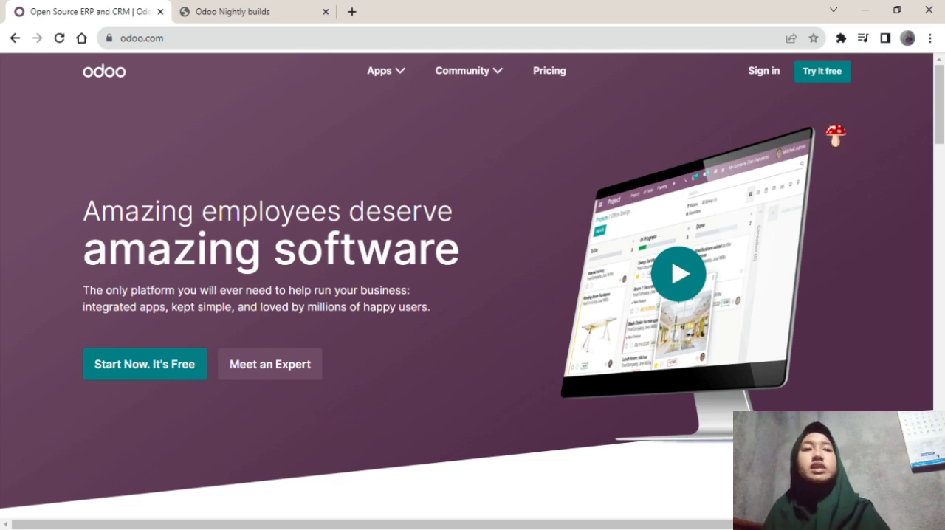
Start a free trial with only the Accounting app selected and continue to the registration form.
{"action": "left_click", "coordinate": [841, 81]}
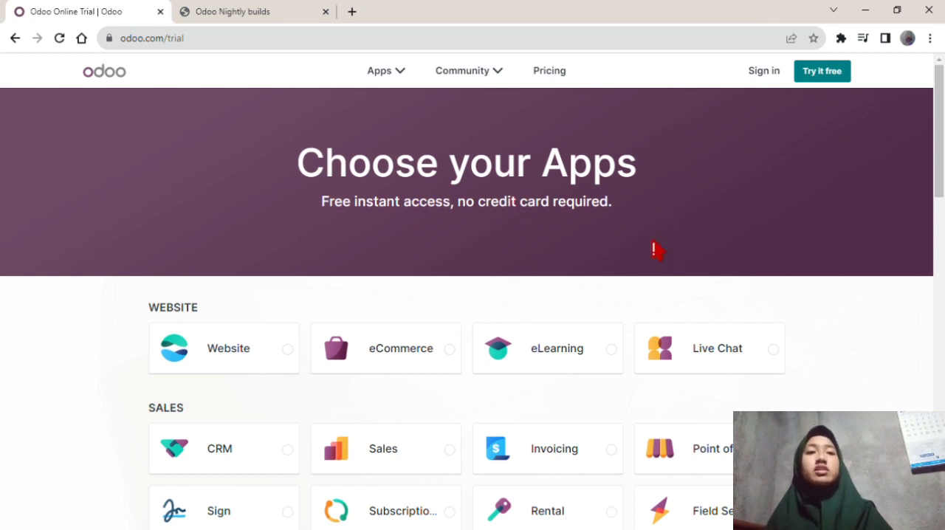
{"action": "scroll", "coordinate": [303, 487], "scroll_direction": "down", "scroll_amount": 2}
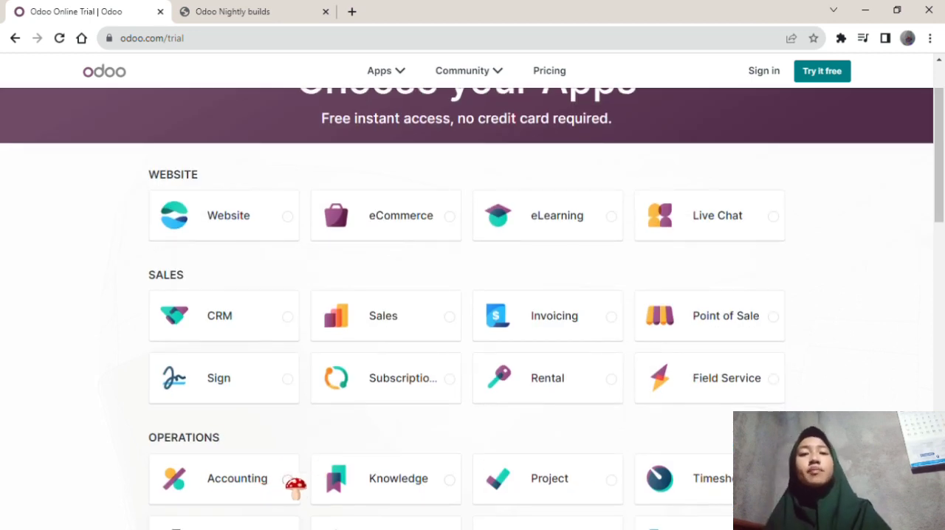
{"action": "left_click", "coordinate": [292, 480]}
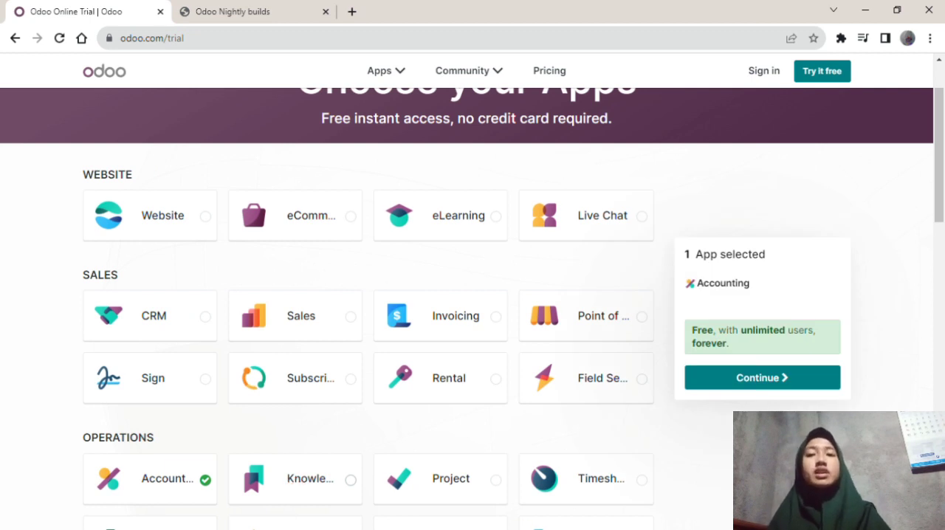
{"action": "left_click", "coordinate": [771, 381]}
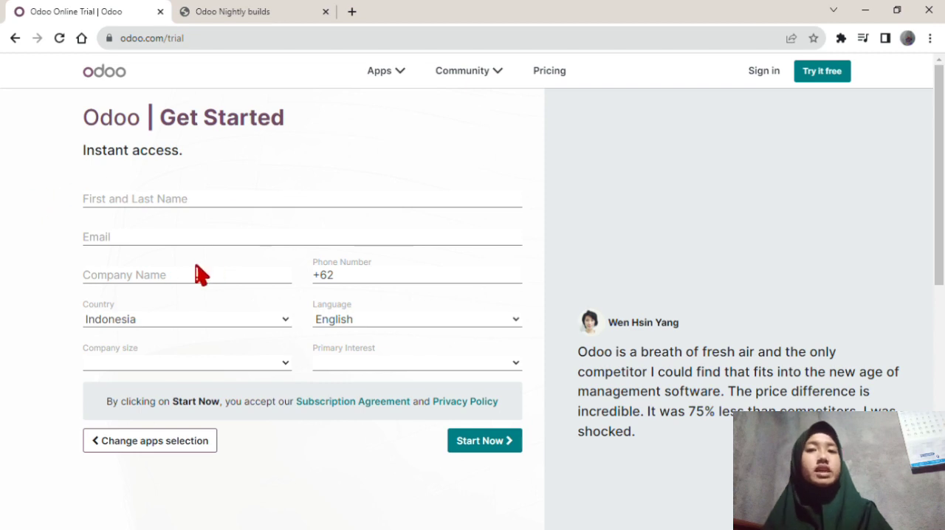
Enter the registrant's first and last name in the trial registration form.
{"action": "left_click", "coordinate": [114, 202]}
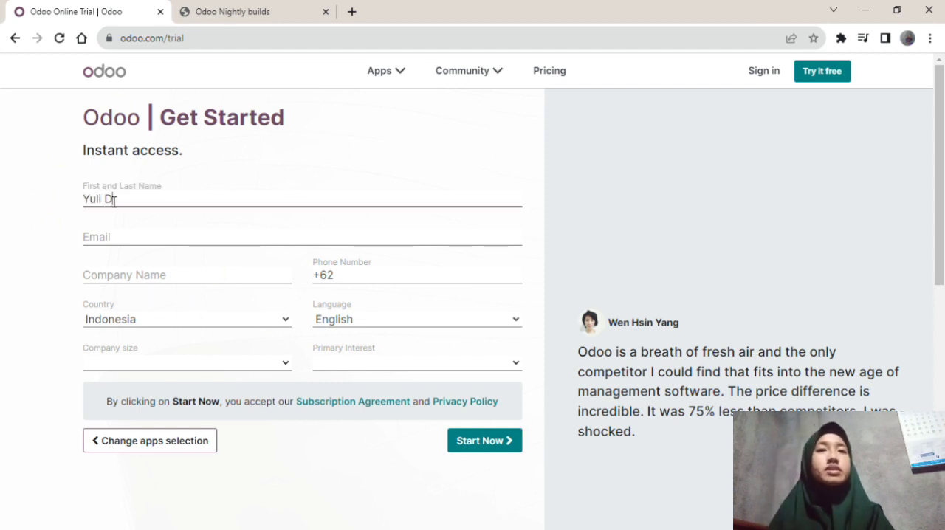
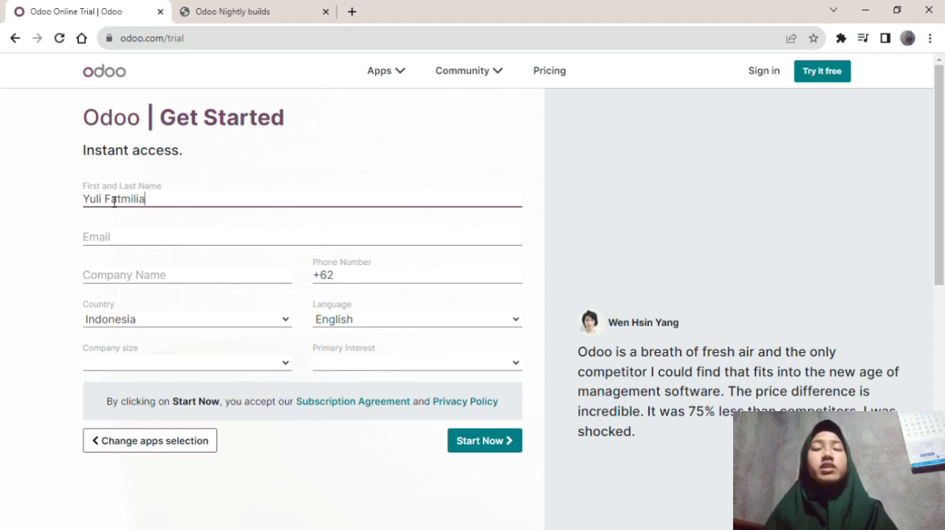
Fill in the registrant's e-mail address in the trial registration form.
{"action": "left_click", "coordinate": [121, 242]}
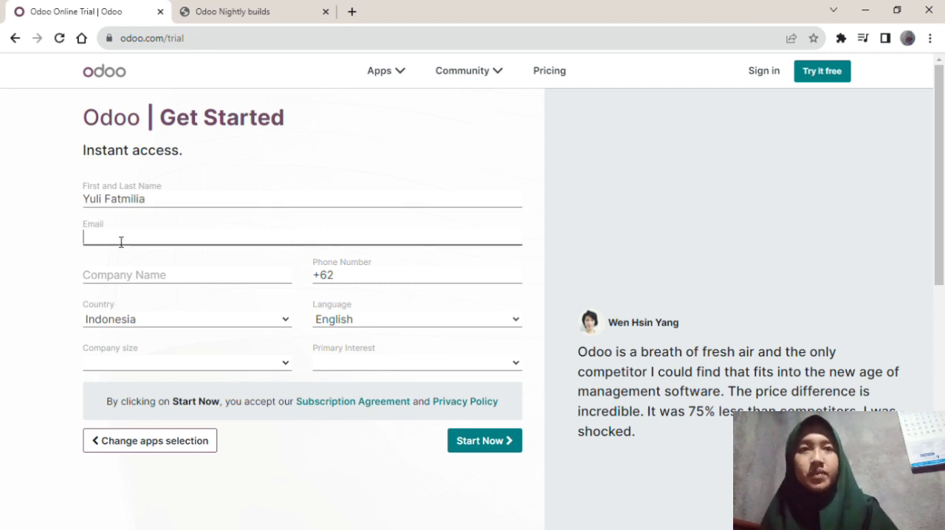
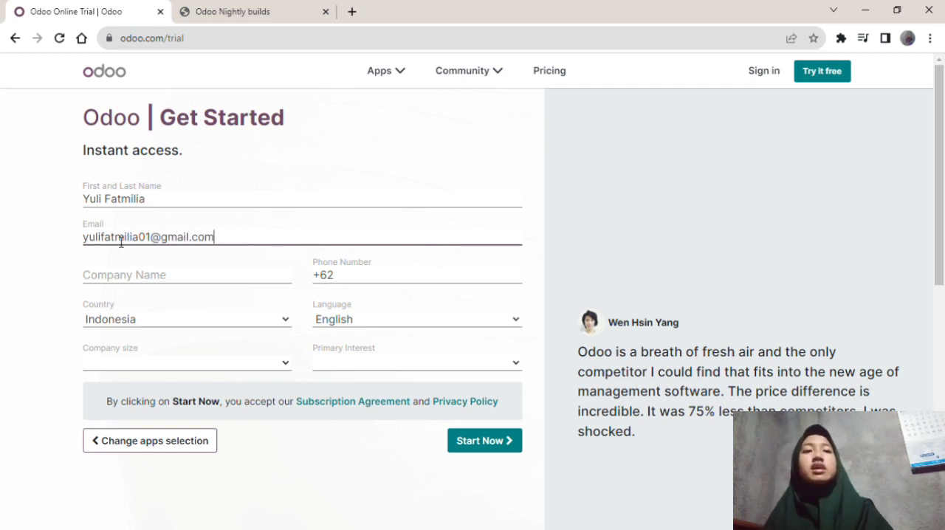
Enter Individu as the company name in the registration form.
{"action": "left_click", "coordinate": [107, 286]}
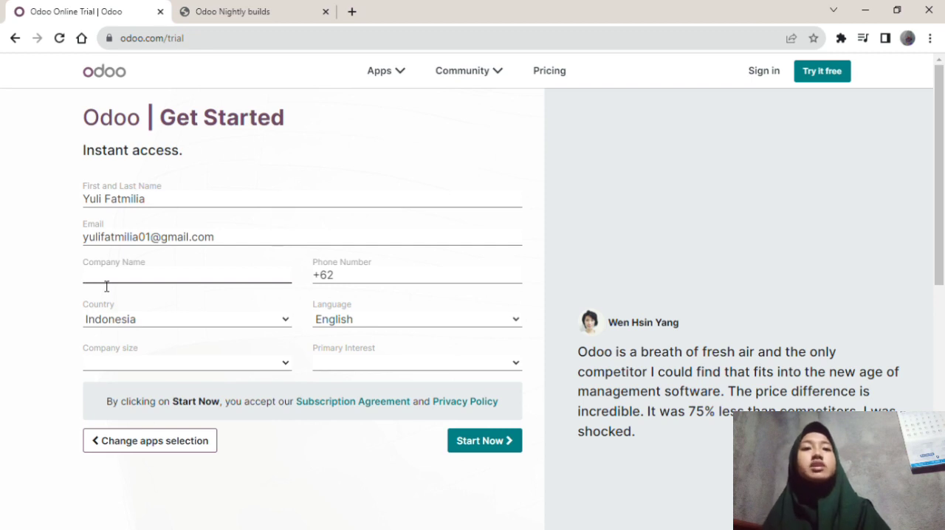
{"action": "type", "text": "Indivisu"}
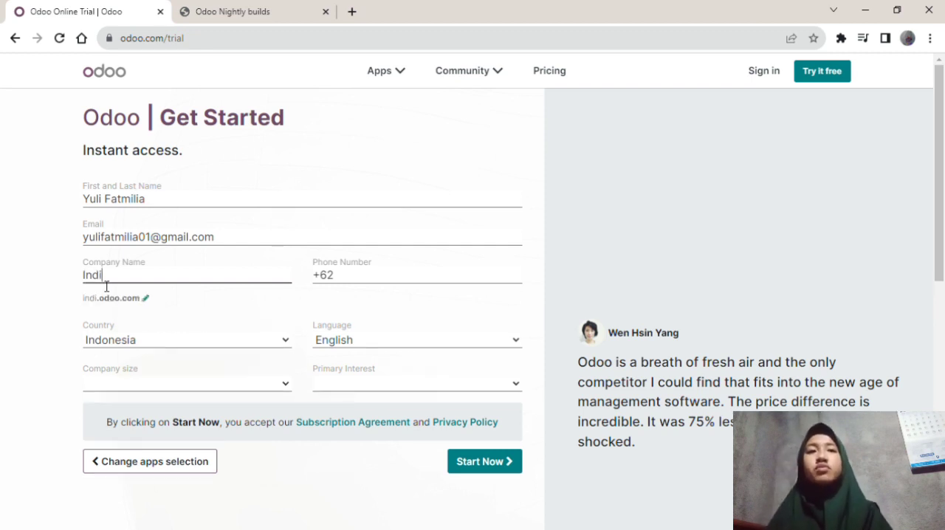
{"action": "key", "text": "BackSpace"}
{"action": "key", "text": "BackSpace"}
{"action": "type", "text": "d"}
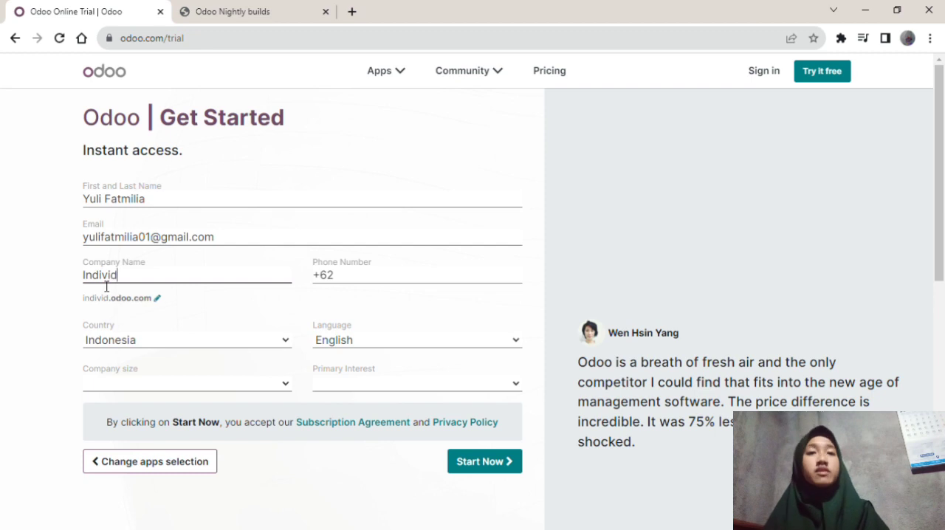
{"action": "type", "text": "u"}
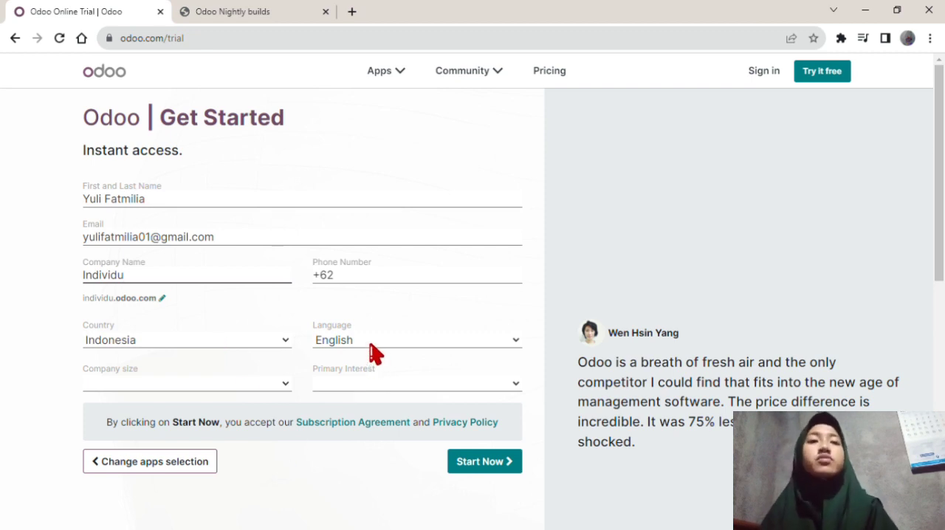
Set the primary interest to "I am a student" and the company size to "< 5 employees", and submit the registration.
{"action": "left_click", "coordinate": [390, 393]}
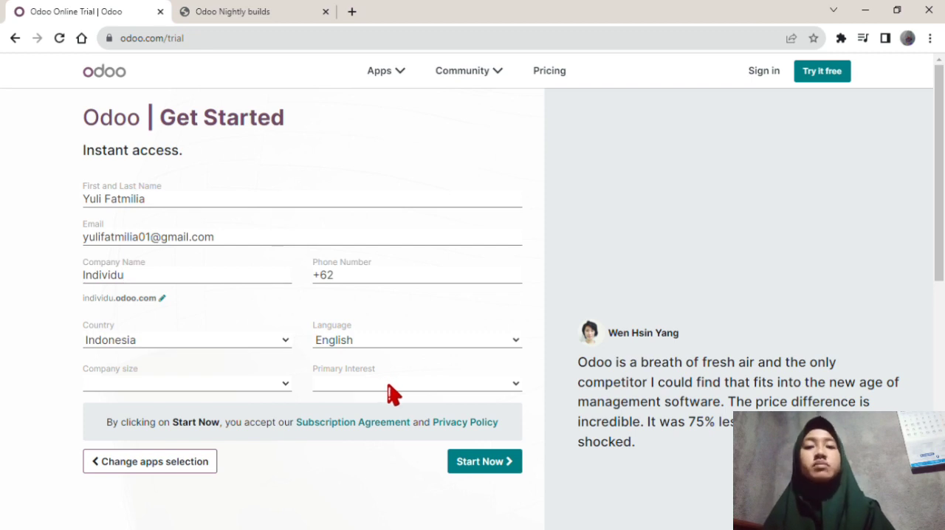
{"action": "left_click", "coordinate": [420, 440]}
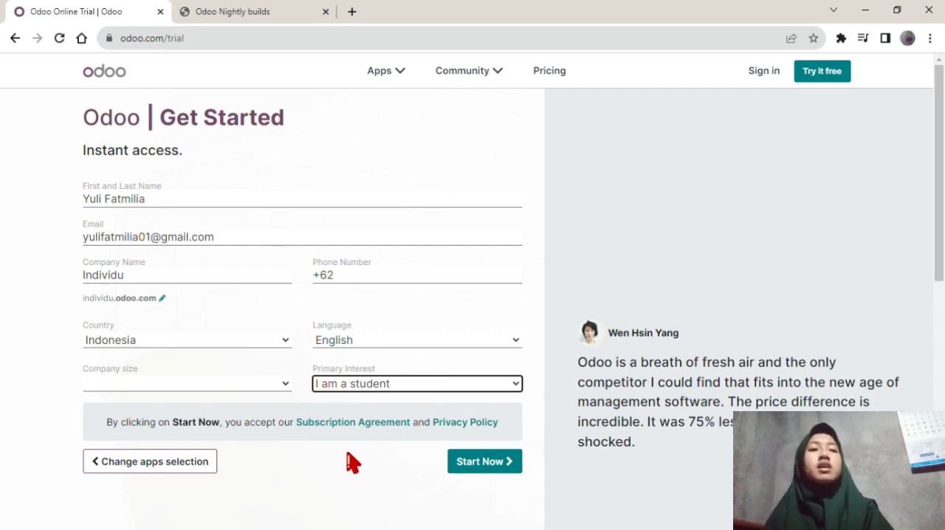
{"action": "left_click", "coordinate": [203, 382]}
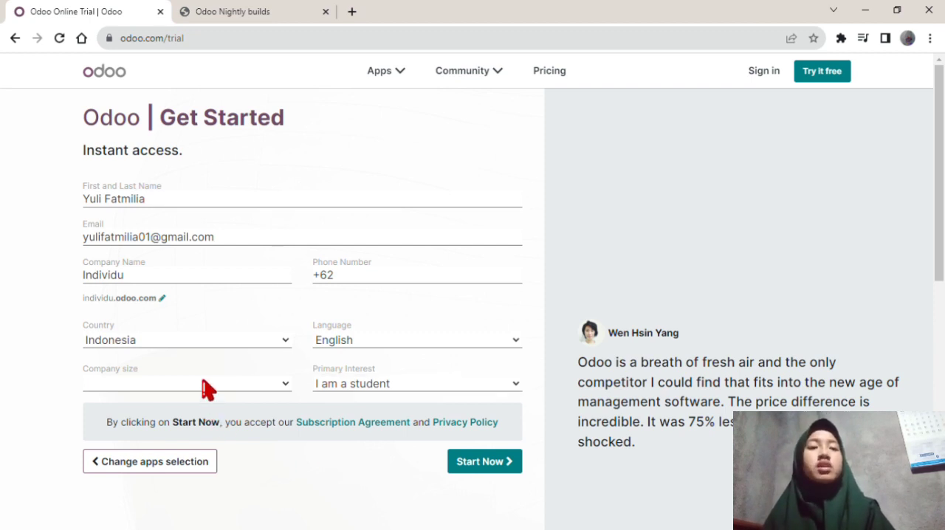
{"action": "left_click", "coordinate": [175, 400]}
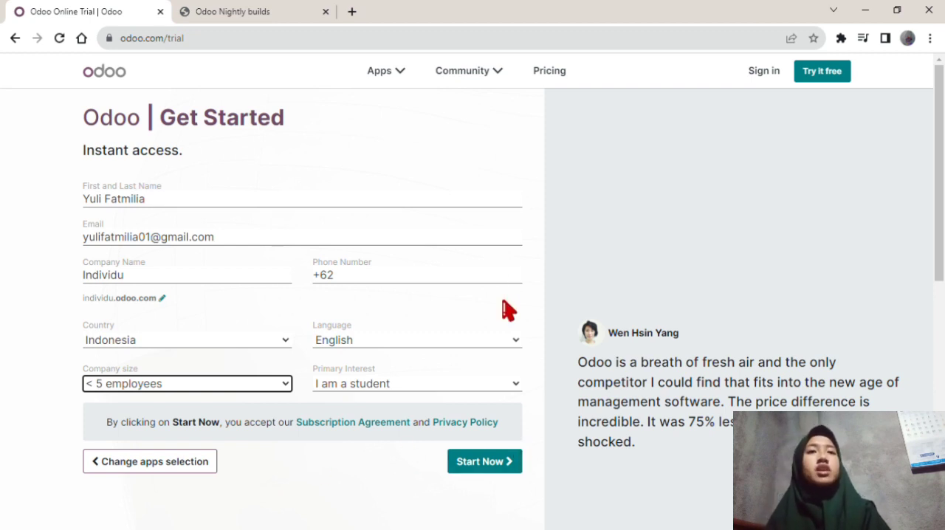
{"action": "left_click", "coordinate": [502, 474]}
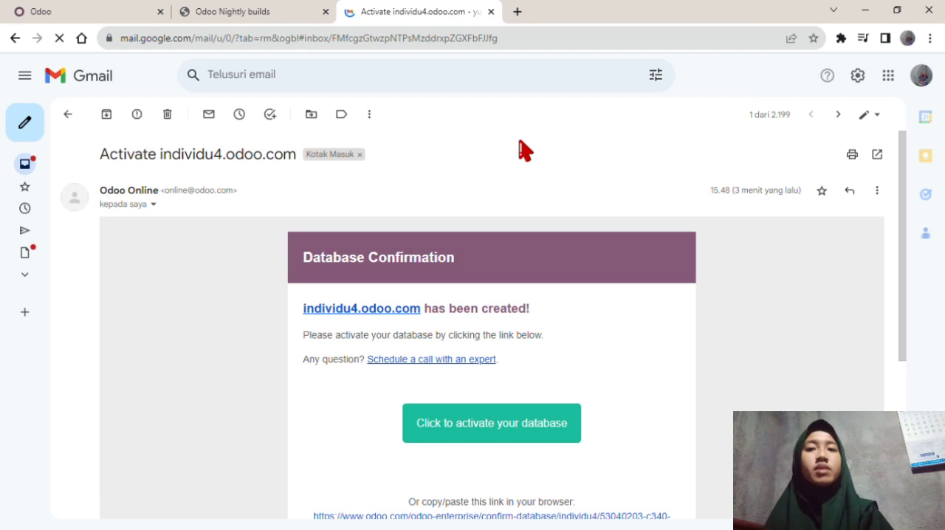
Follow the database activation link in the confirmation e-mail in Gmail and enter a new account password.
{"action": "scroll", "coordinate": [436, 361], "scroll_direction": "down", "scroll_amount": 2}
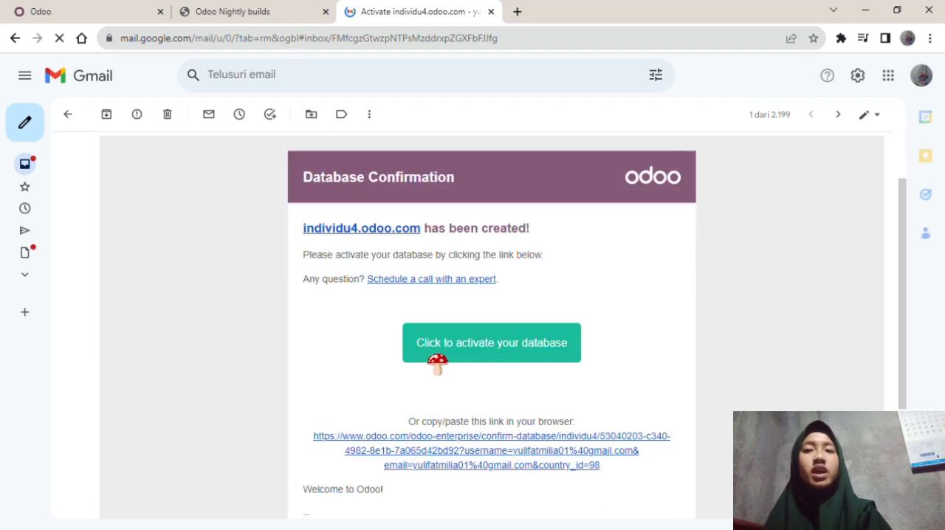
{"action": "left_click", "coordinate": [528, 353]}
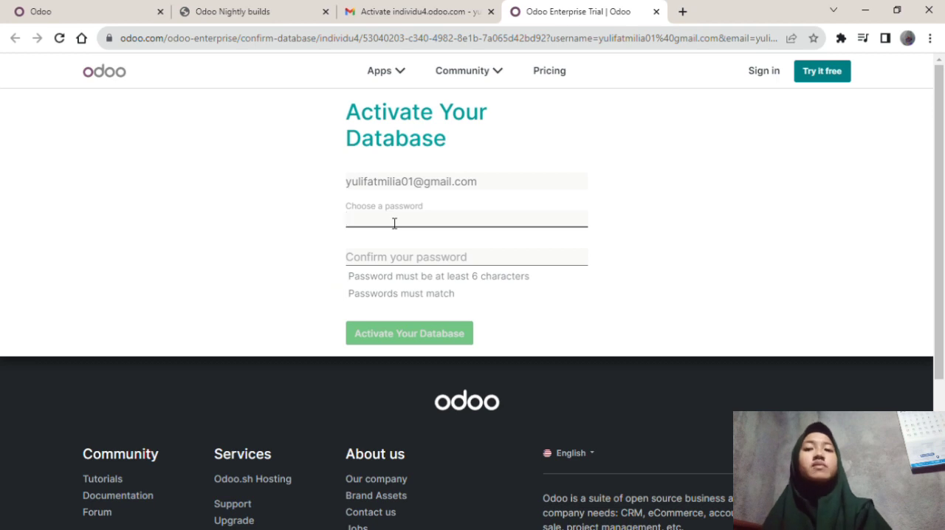
{"action": "type", "text": "***"}
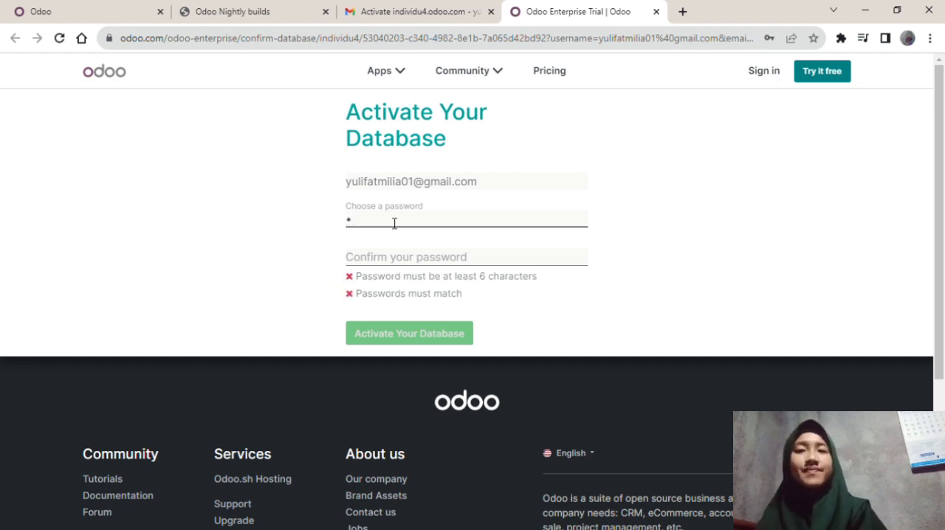
{"action": "type", "text": "******"}
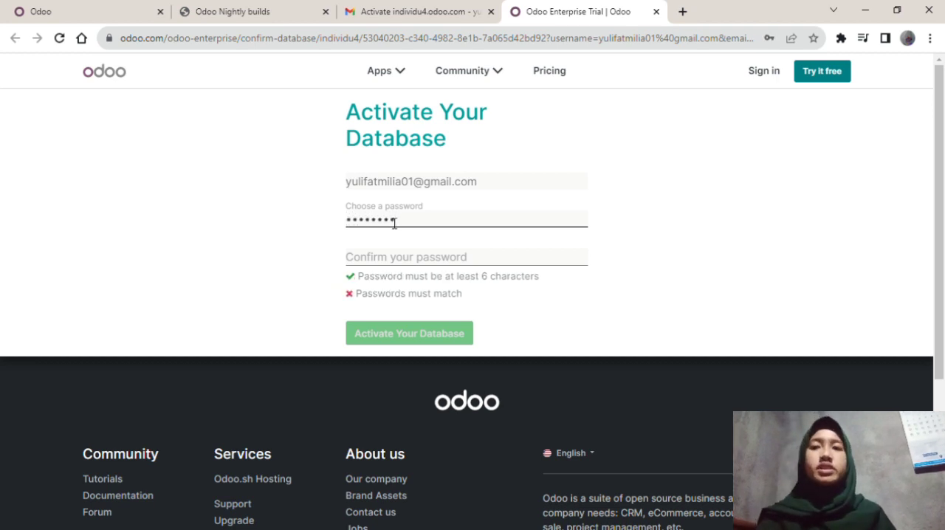
{"action": "type", "text": "***"}
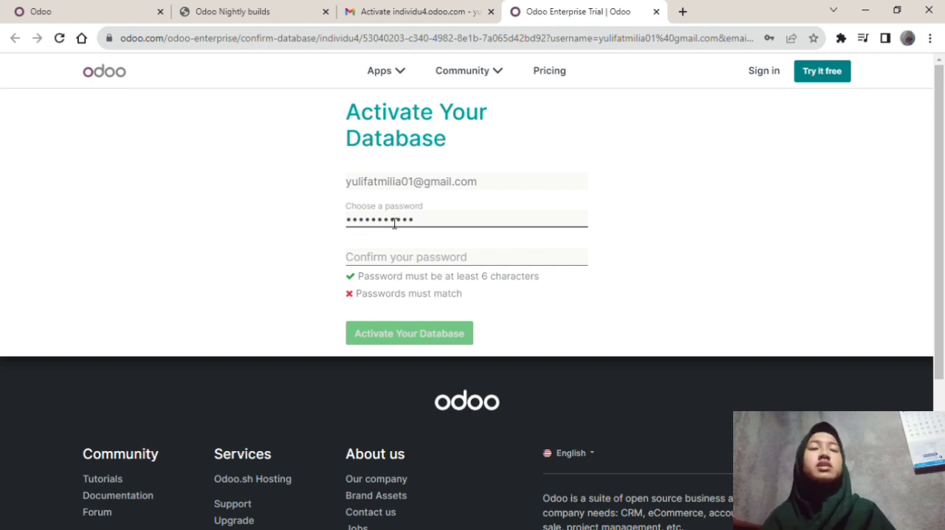
{"action": "type", "text": "*"}
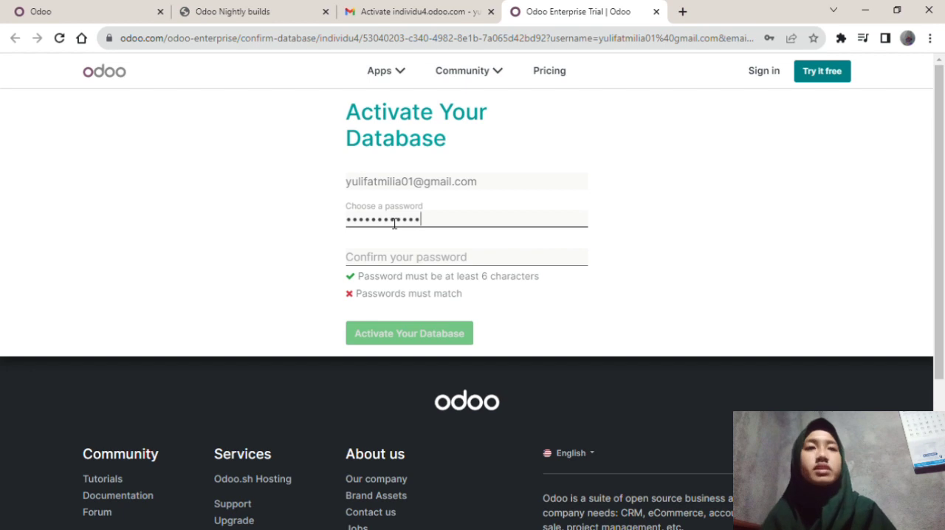
{"action": "left_click", "coordinate": [357, 226]}
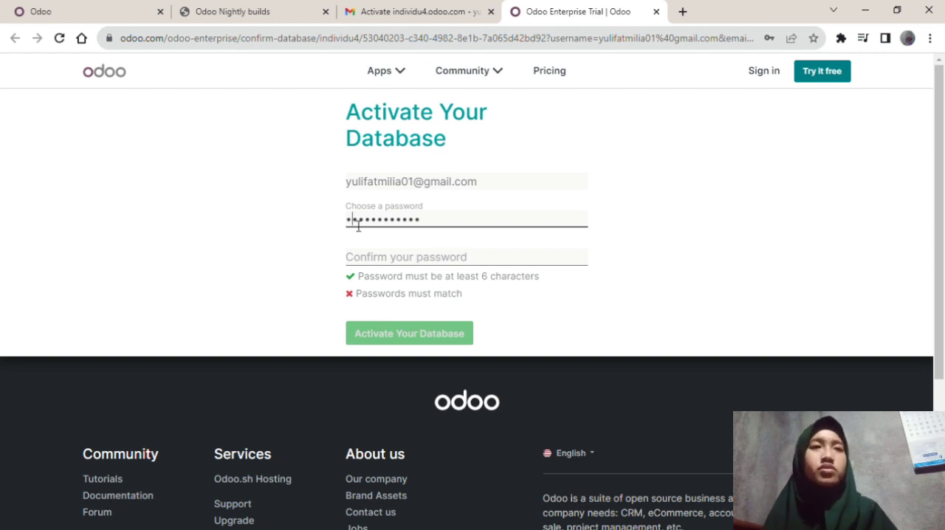
{"action": "left_click_drag", "start_coordinate": [448, 224], "coordinate": [287, 225]}
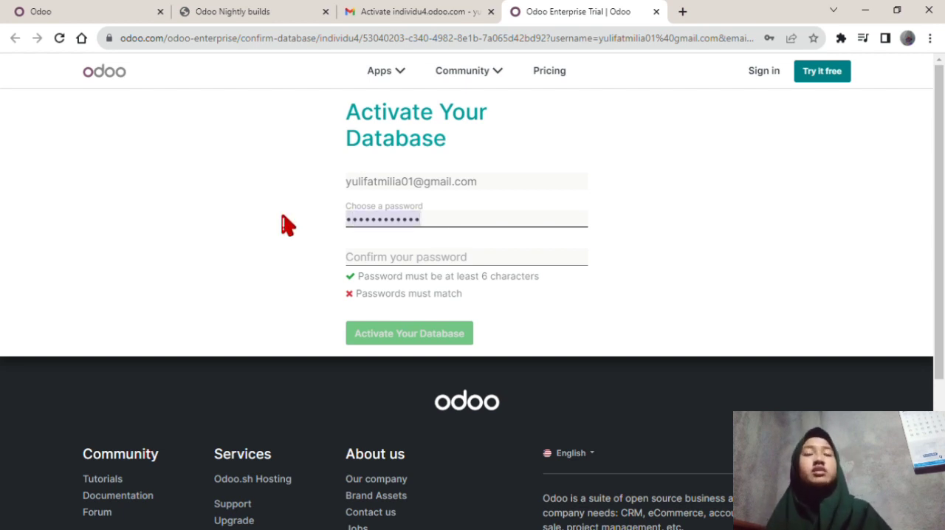
{"action": "left_click", "coordinate": [464, 221]}
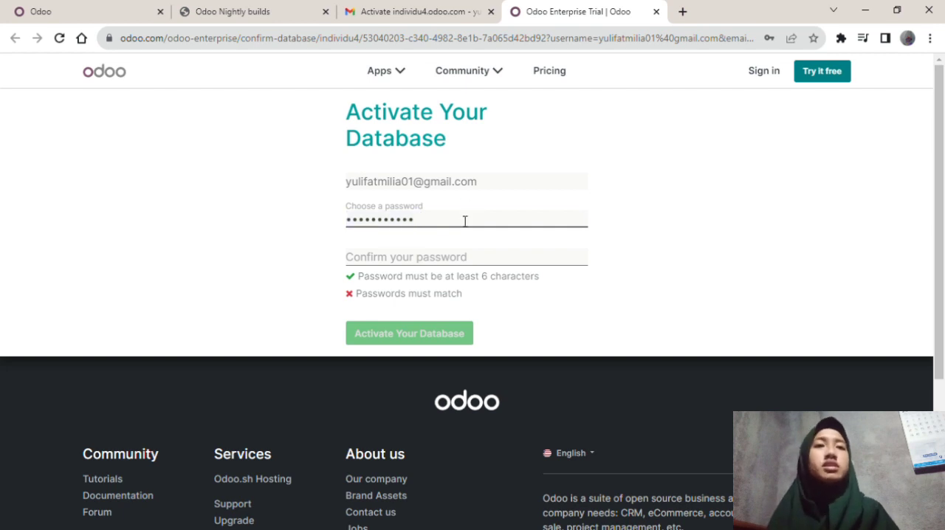
Confirm the new account password and activate the database.
{"action": "left_click", "coordinate": [406, 257]}
{"action": "type", "text": "a"}
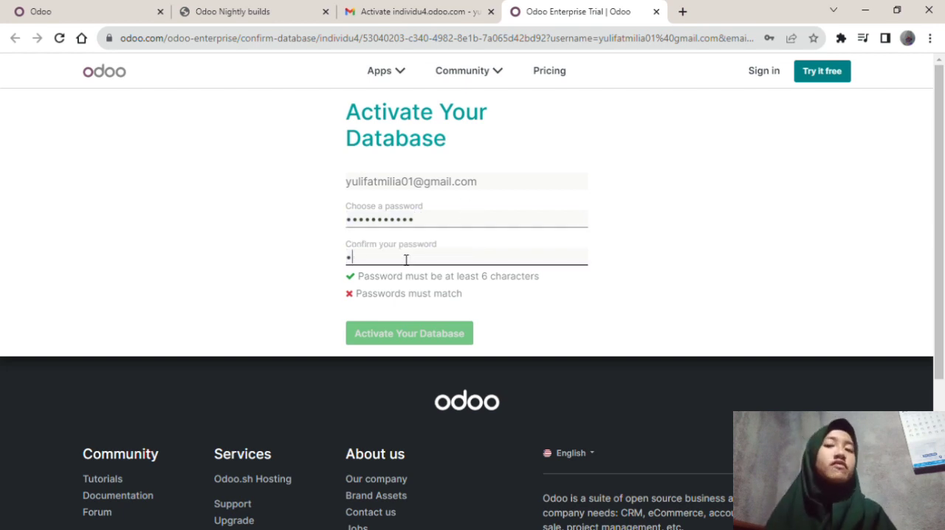
{"action": "type", "text": "••••••••"}
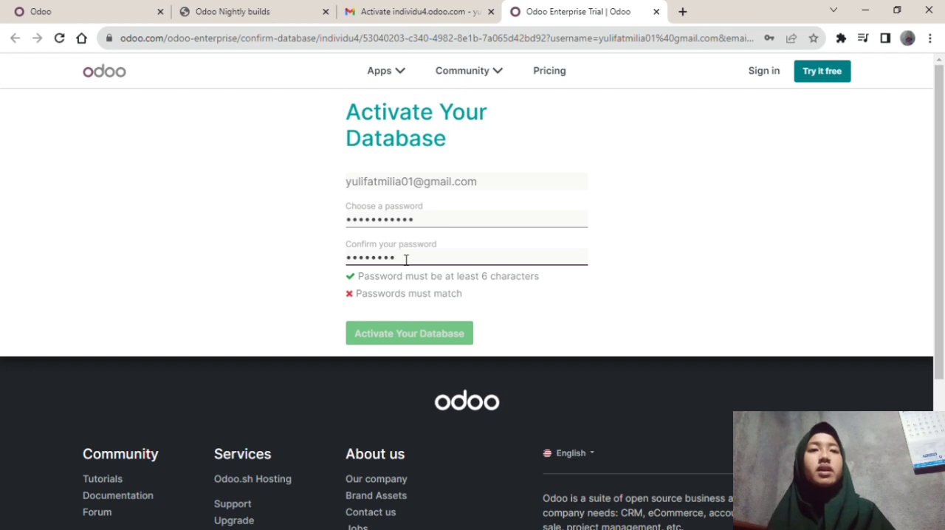
{"action": "key", "text": "BackSpace"}
{"action": "key", "text": "BackSpace"}
{"action": "key", "text": "BackSpace"}
{"action": "key", "text": "BackSpace"}
{"action": "key", "text": "BackSpace"}
{"action": "key", "text": "BackSpace"}
{"action": "key", "text": "BackSpace"}
{"action": "key", "text": "BackSpace"}
{"action": "key", "text": "BackSpace"}
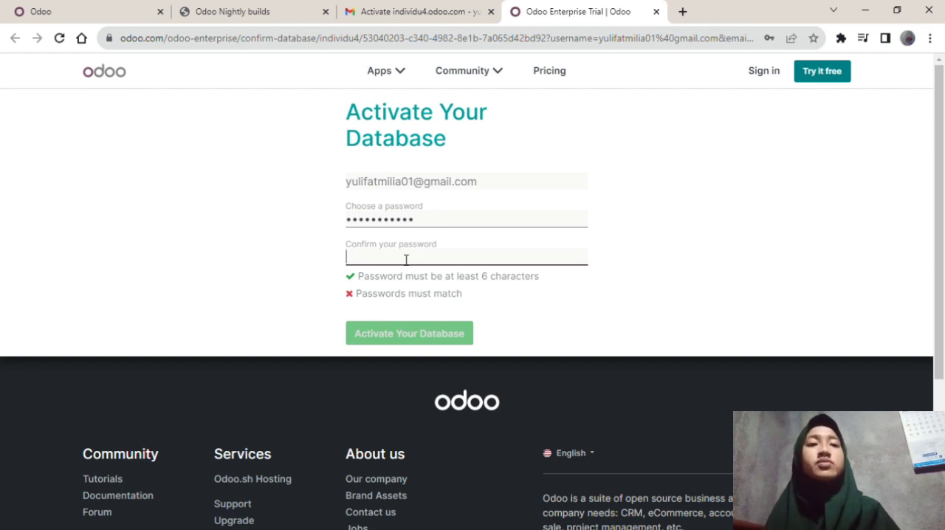
{"action": "type", "text": "••••••••••••"}
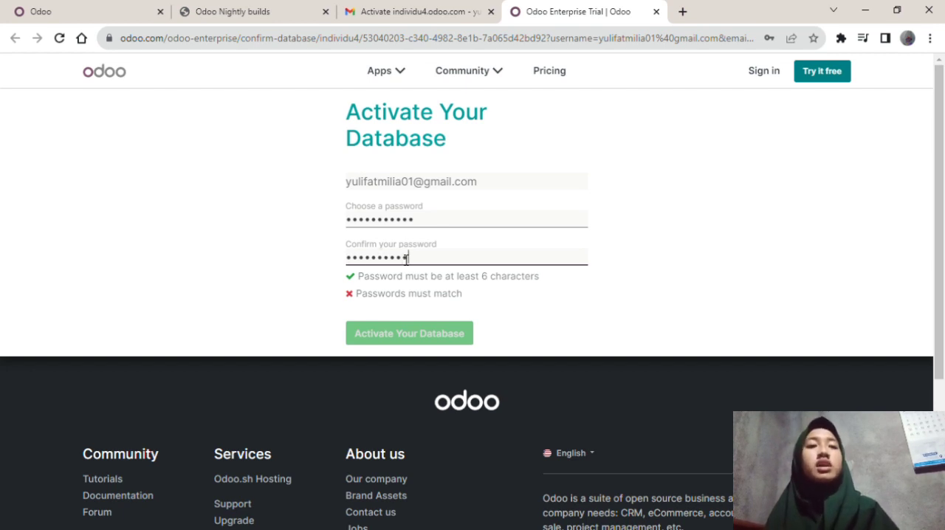
{"action": "key", "text": "Return"}
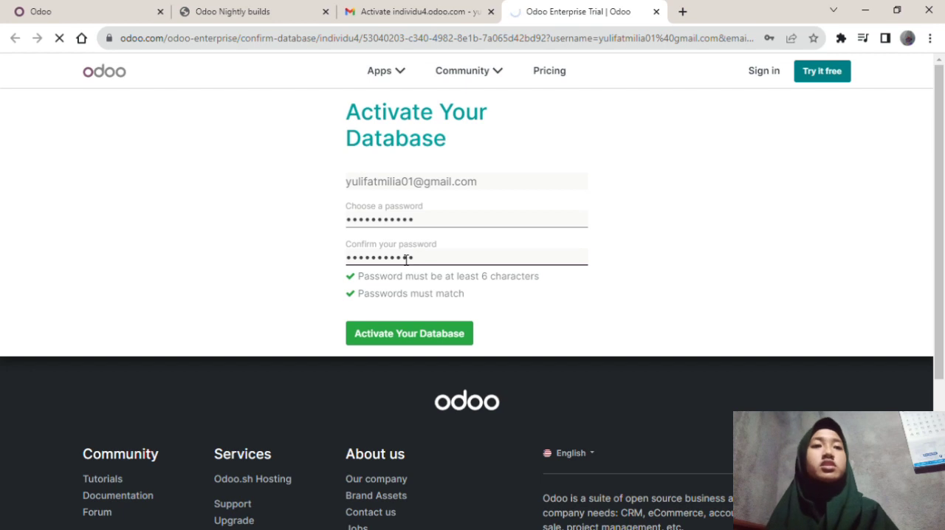
{"action": "left_click", "coordinate": [436, 341]}
{"action": "left_click", "coordinate": [407, 259]}
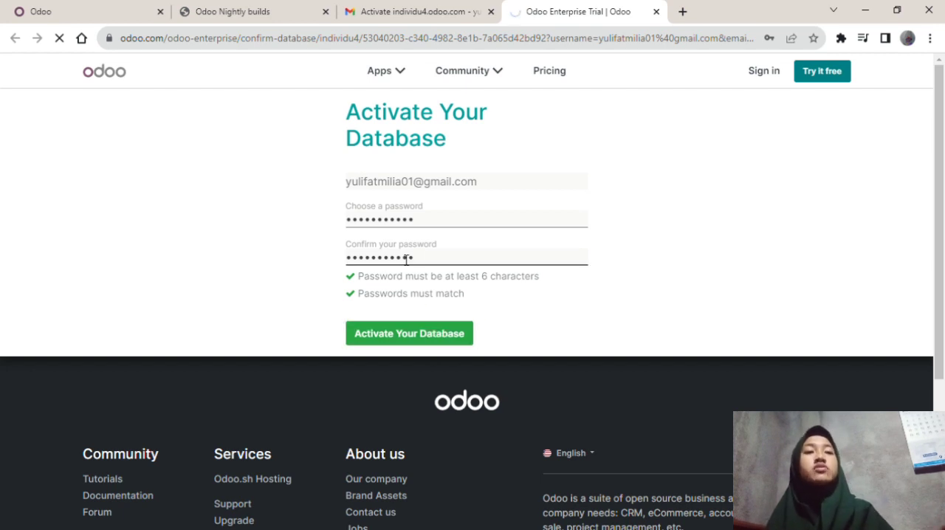
{"action": "left_click", "coordinate": [437, 339]}
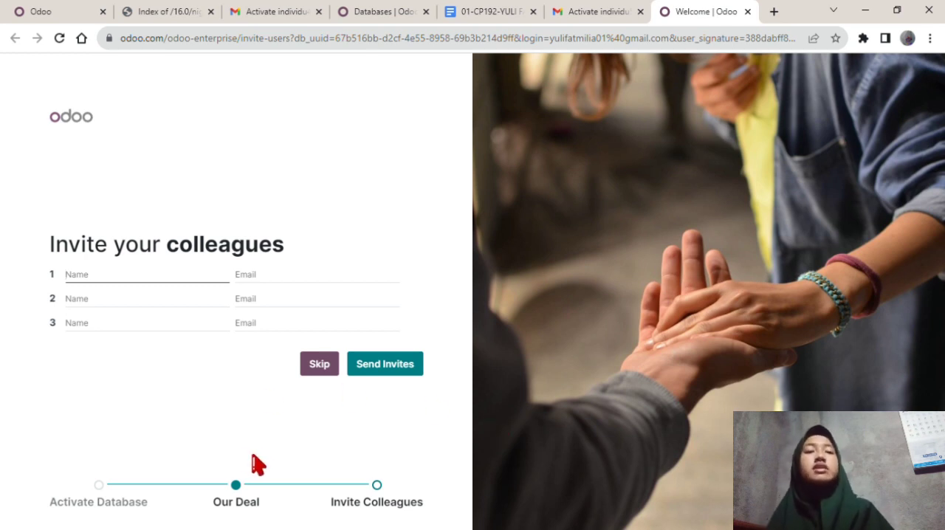
Skip inviting colleagues and go to the individu5.odoo.com database.
{"action": "left_click", "coordinate": [319, 364]}
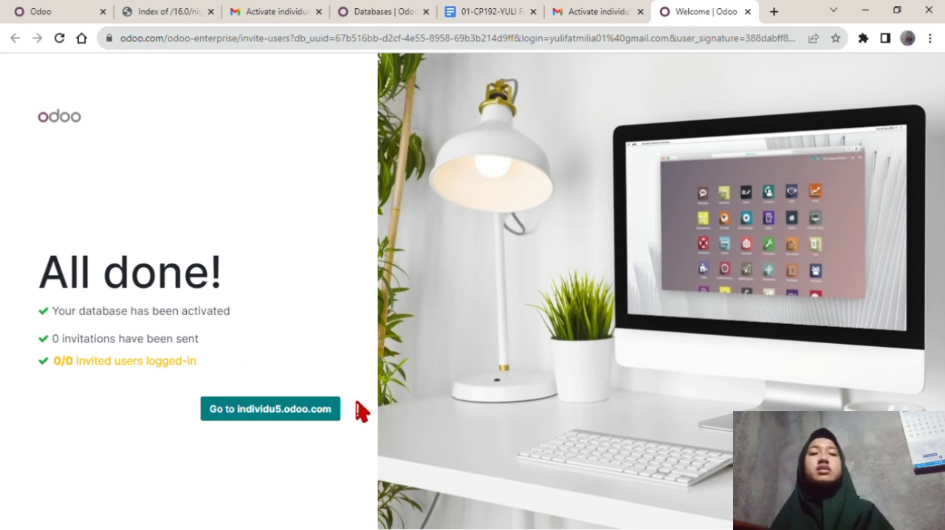
{"action": "left_click", "coordinate": [304, 417]}
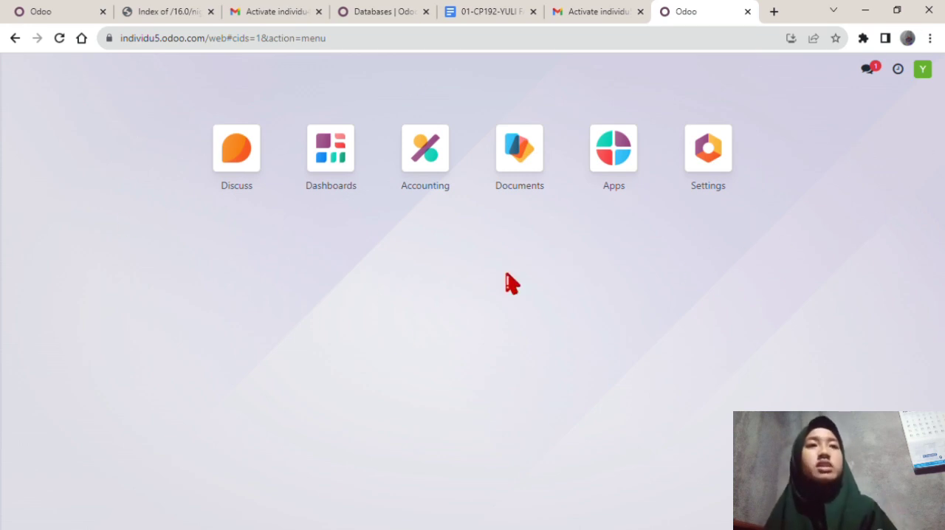
{"action": "key", "text": "F5"}
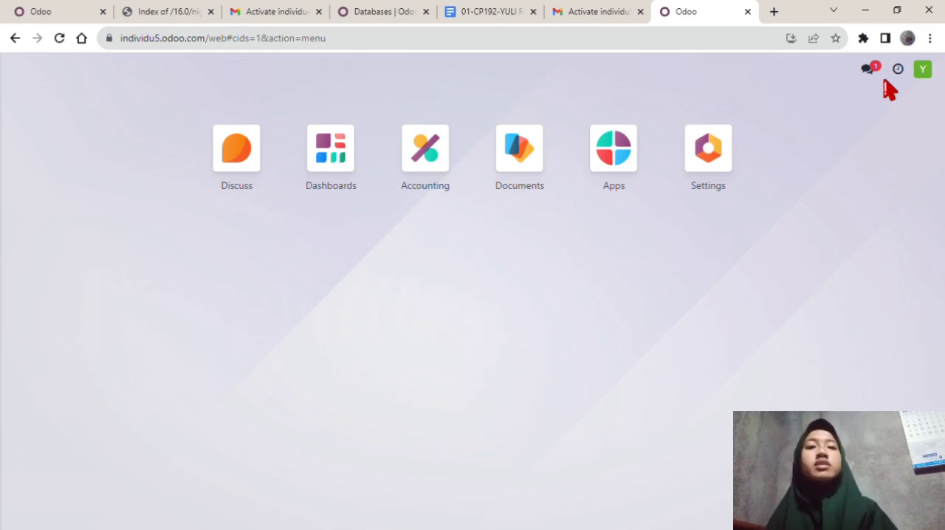
Log out of the database and log back in with the prefilled account credentials.
{"action": "left_click", "coordinate": [923, 69]}
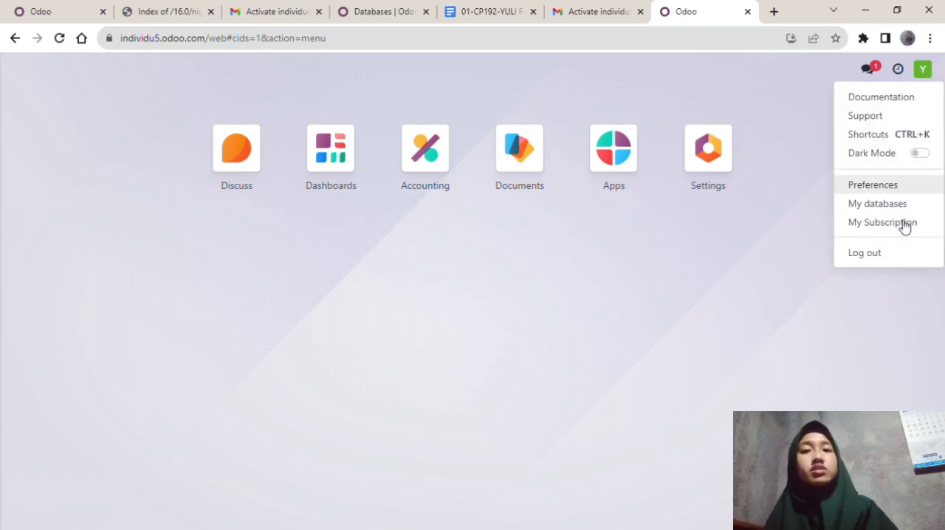
{"action": "left_click", "coordinate": [888, 262]}
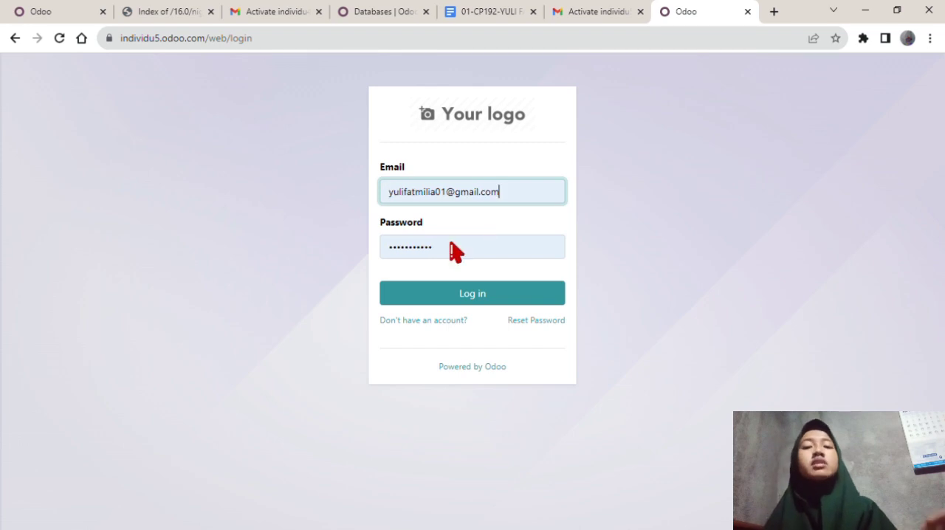
{"action": "left_click", "coordinate": [426, 301]}
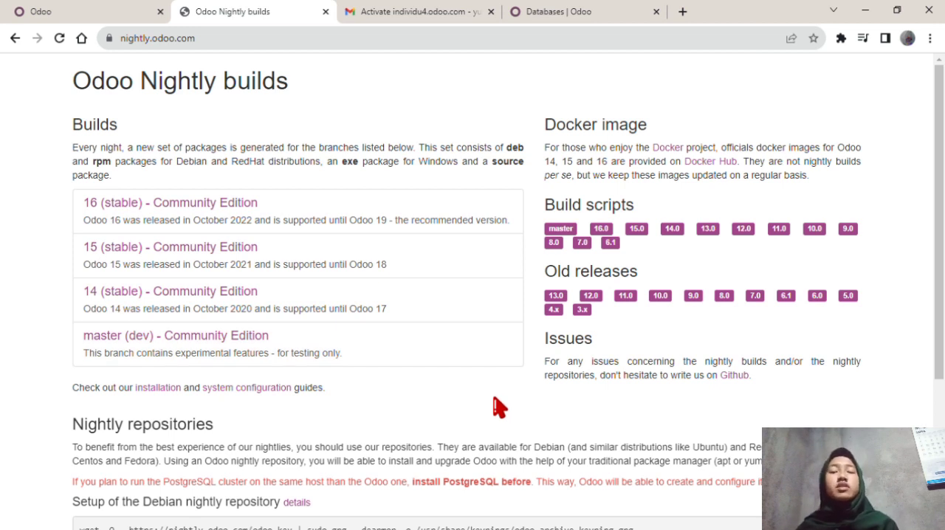
Examine the Odoo Nightly builds page, including its web address, the available builds and the nightly repository instructions.
{"action": "left_click", "coordinate": [177, 44]}
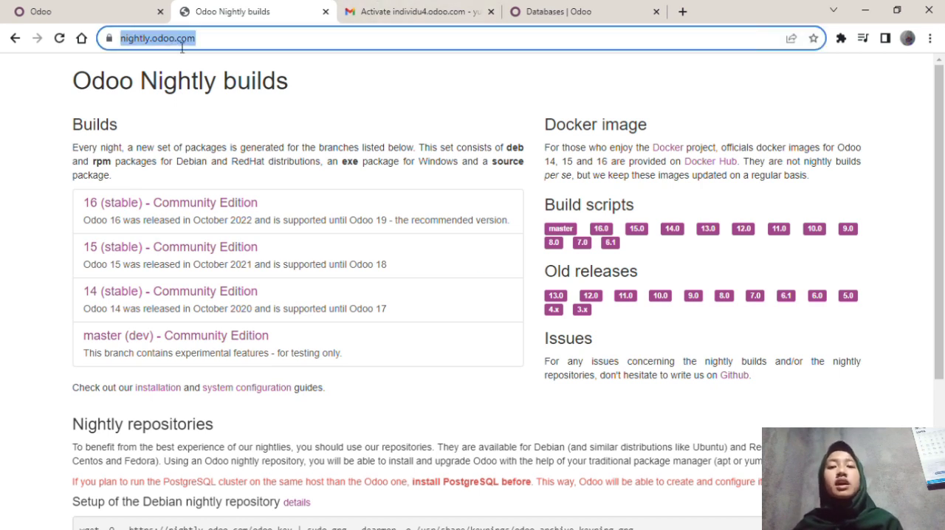
{"action": "left_click", "coordinate": [176, 45]}
{"action": "left_click_drag", "start_coordinate": [276, 47], "coordinate": [95, 54]}
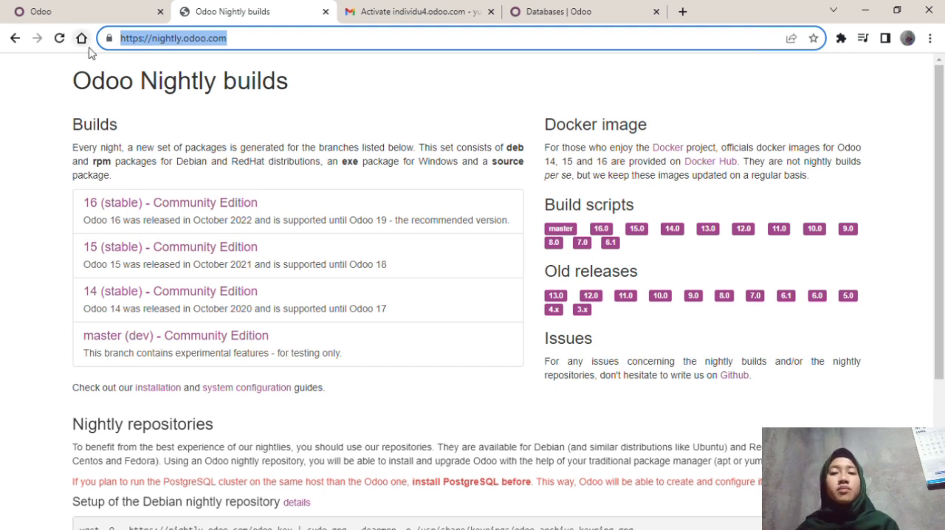
{"action": "left_click", "coordinate": [315, 48]}
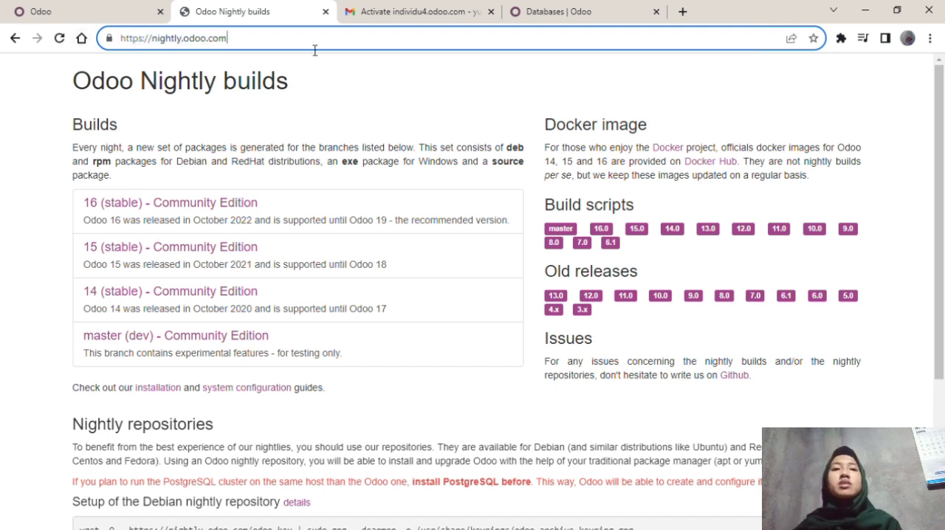
{"action": "left_click", "coordinate": [331, 102]}
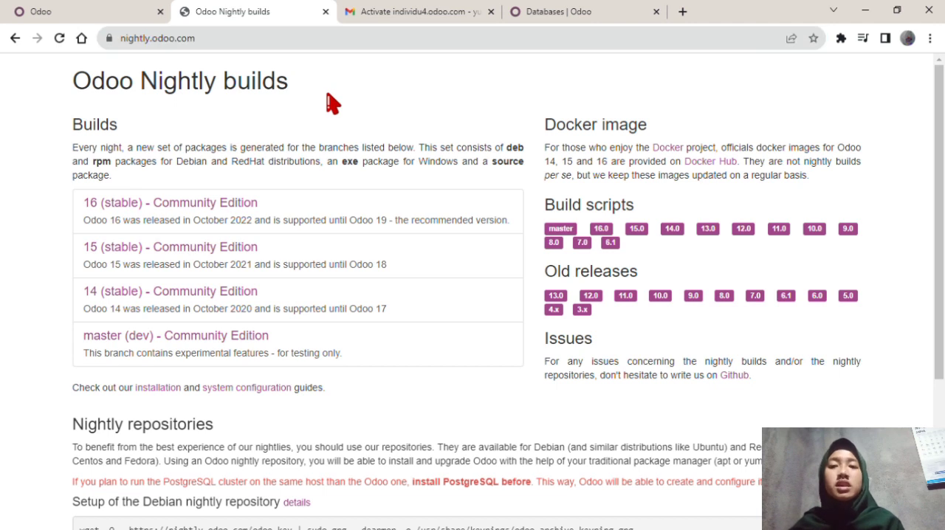
{"action": "scroll", "coordinate": [467, 393], "scroll_direction": "down", "scroll_amount": 3}
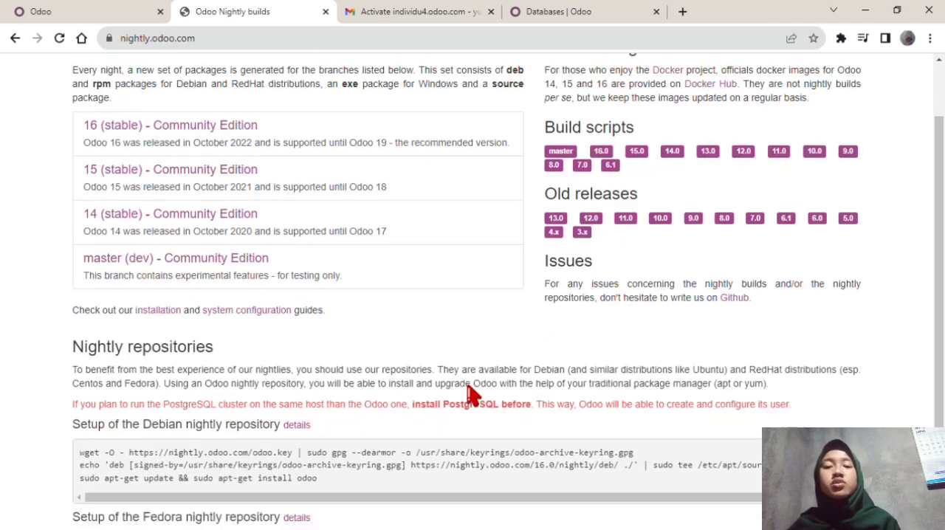
{"action": "scroll", "coordinate": [469, 395], "scroll_direction": "up", "scroll_amount": 2}
{"action": "scroll", "coordinate": [469, 395], "scroll_direction": "up", "scroll_amount": 1}
{"action": "scroll", "coordinate": [468, 392], "scroll_direction": "down", "scroll_amount": 3}
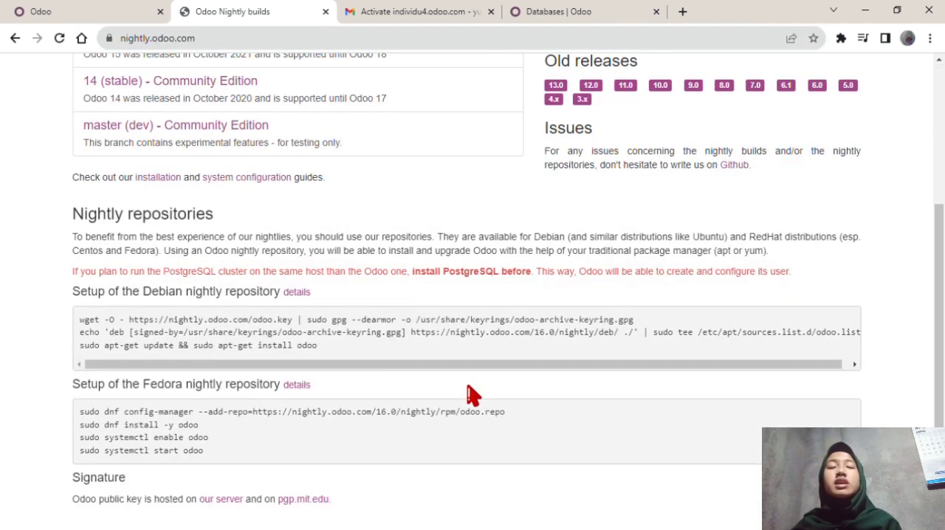
{"action": "scroll", "coordinate": [472, 395], "scroll_direction": "up", "scroll_amount": 3}
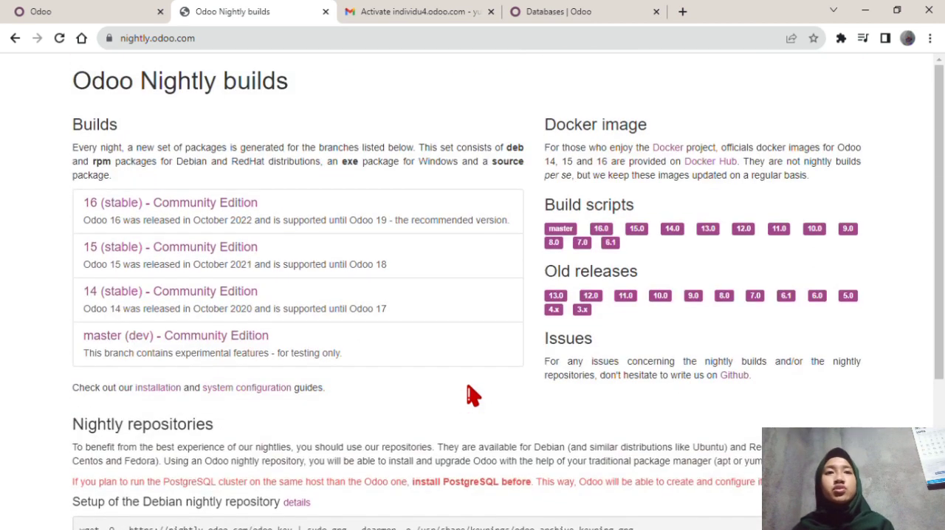
{"action": "scroll", "coordinate": [469, 394], "scroll_direction": "down", "scroll_amount": 2}
{"action": "scroll", "coordinate": [468, 394], "scroll_direction": "up", "scroll_amount": 2}
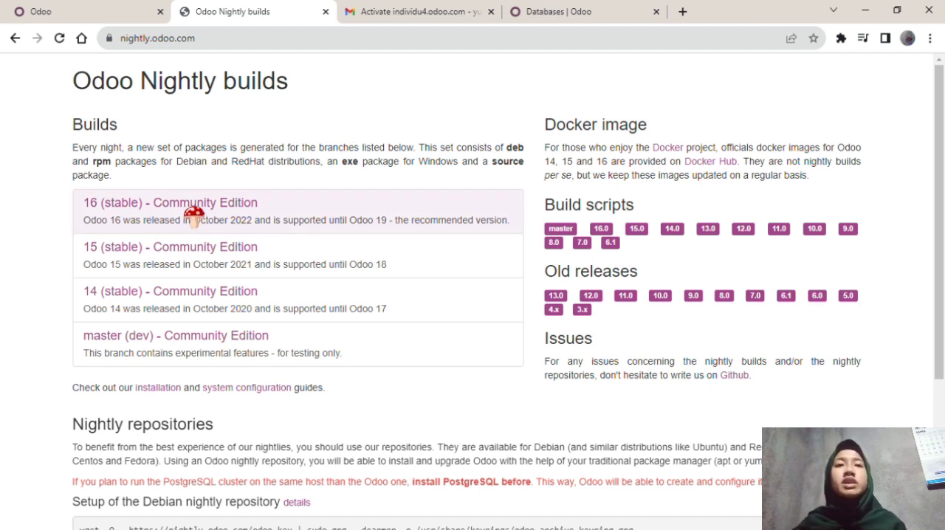
Open the Windows folder of the 16 (stable) Community Edition builds and download odoo_16.0.latest.exe.
{"action": "left_click", "coordinate": [136, 204]}
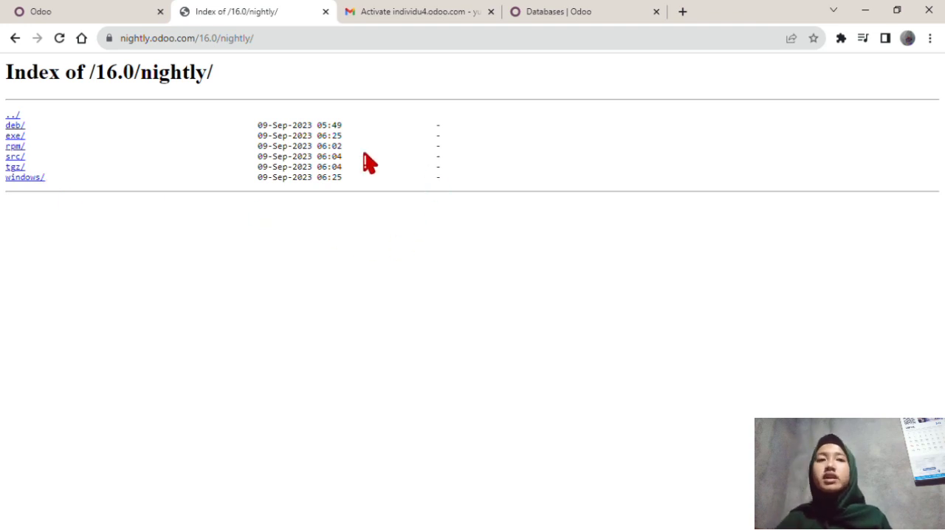
{"action": "left_click", "coordinate": [30, 179]}
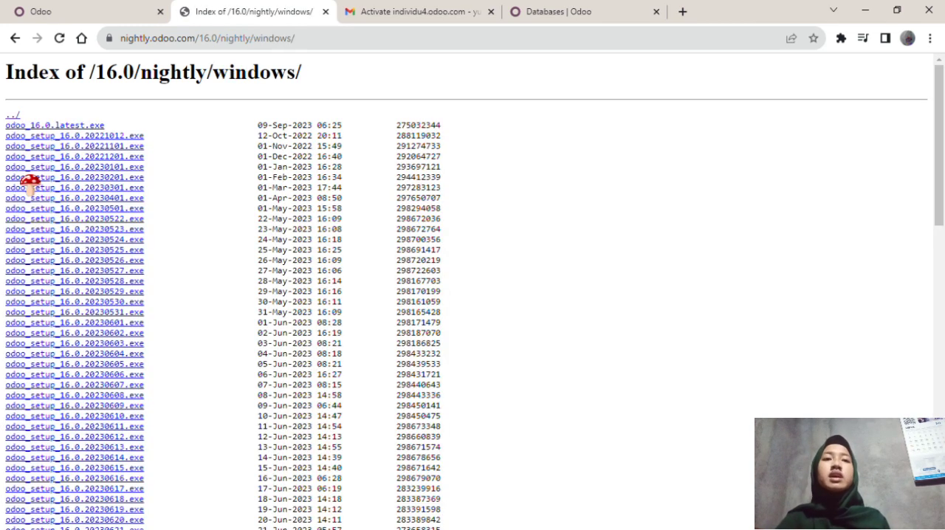
{"action": "scroll", "coordinate": [30, 181], "scroll_direction": "down", "scroll_amount": 5}
{"action": "scroll", "coordinate": [29, 180], "scroll_direction": "down", "scroll_amount": 5}
{"action": "scroll", "coordinate": [29, 181], "scroll_direction": "up", "scroll_amount": 10}
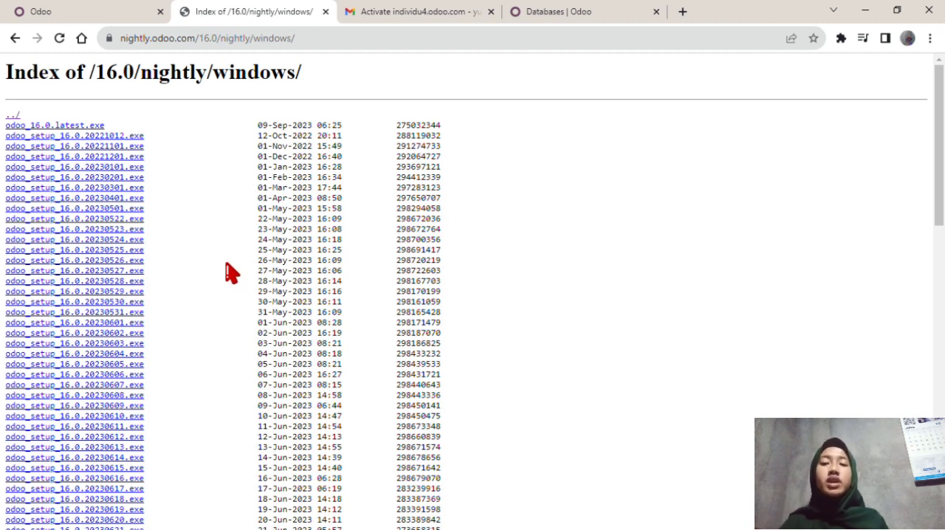
{"action": "scroll", "coordinate": [228, 271], "scroll_direction": "down", "scroll_amount": 5}
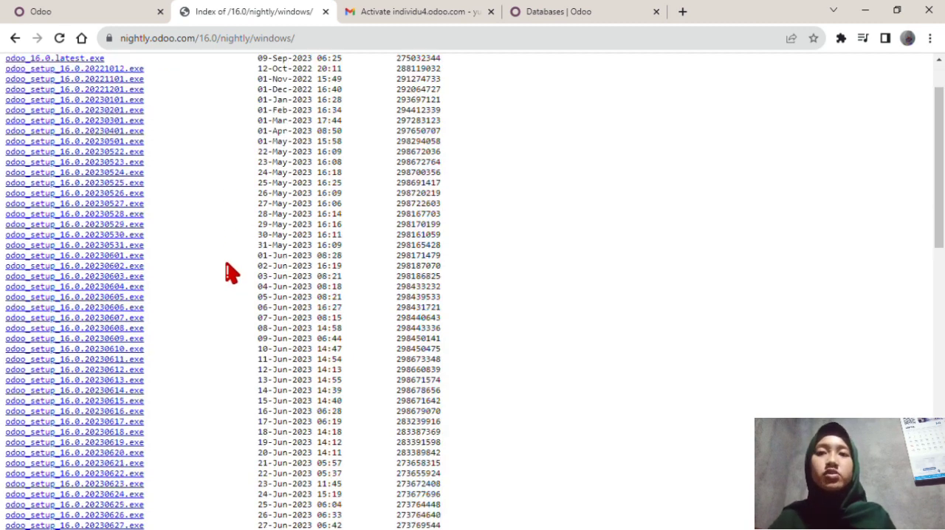
{"action": "scroll", "coordinate": [227, 272], "scroll_direction": "up", "scroll_amount": 5}
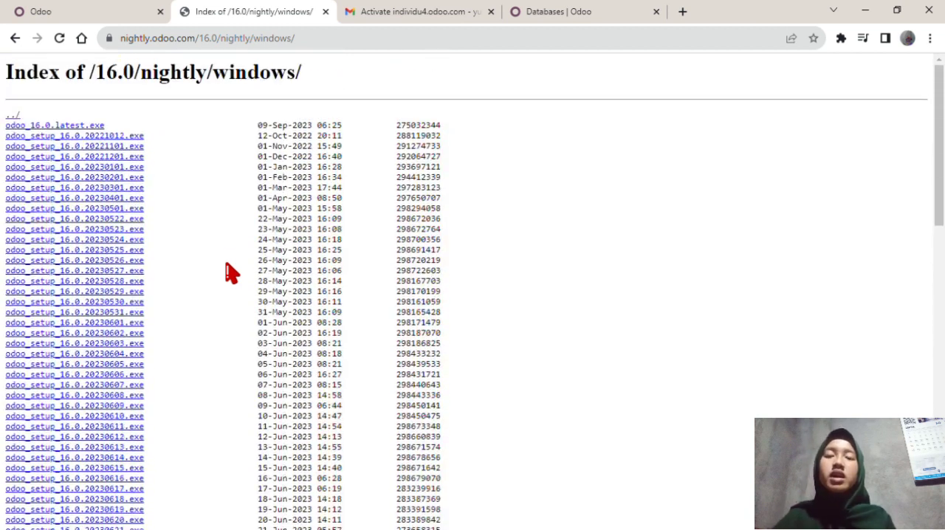
{"action": "left_click", "coordinate": [46, 127]}
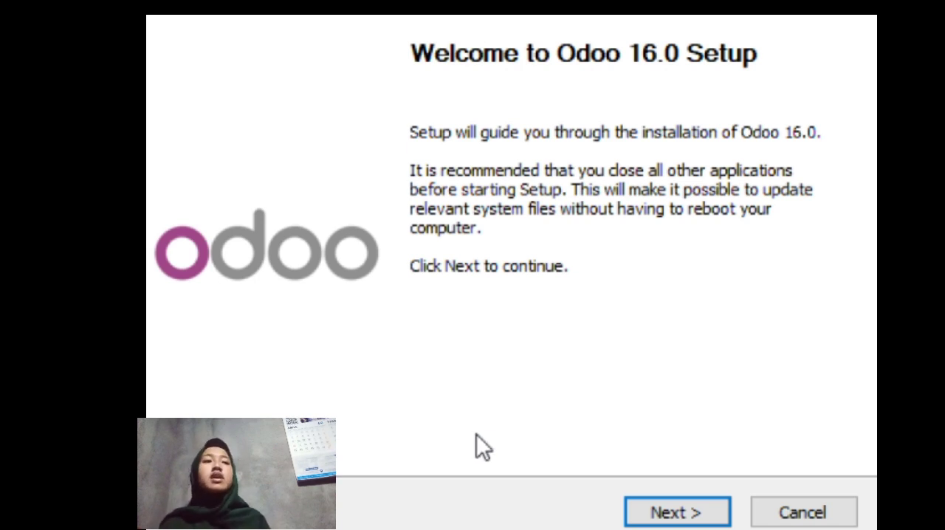
Start the Odoo 16.0 Setup, read through the license agreement to its end and accept it.
{"action": "left_click", "coordinate": [677, 512]}
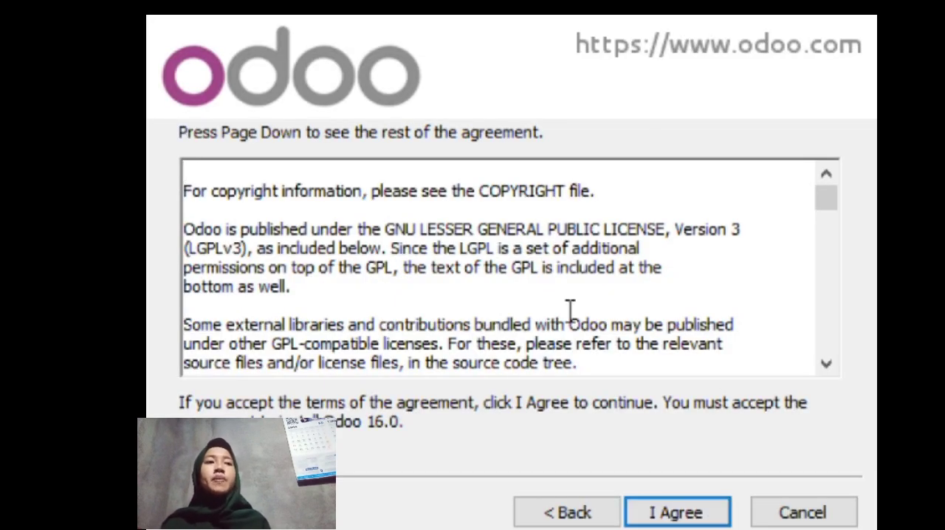
{"action": "scroll", "coordinate": [570, 311], "scroll_direction": "down", "scroll_amount": 15}
{"action": "scroll", "coordinate": [570, 310], "scroll_direction": "down", "scroll_amount": 20}
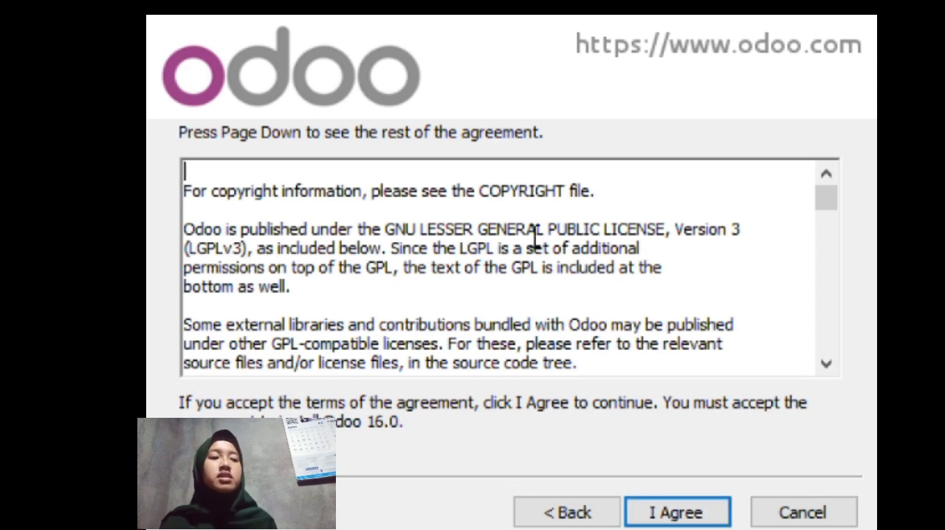
{"action": "scroll", "coordinate": [569, 313], "scroll_direction": "down", "scroll_amount": 3}
{"action": "scroll", "coordinate": [569, 307], "scroll_direction": "down", "scroll_amount": 20}
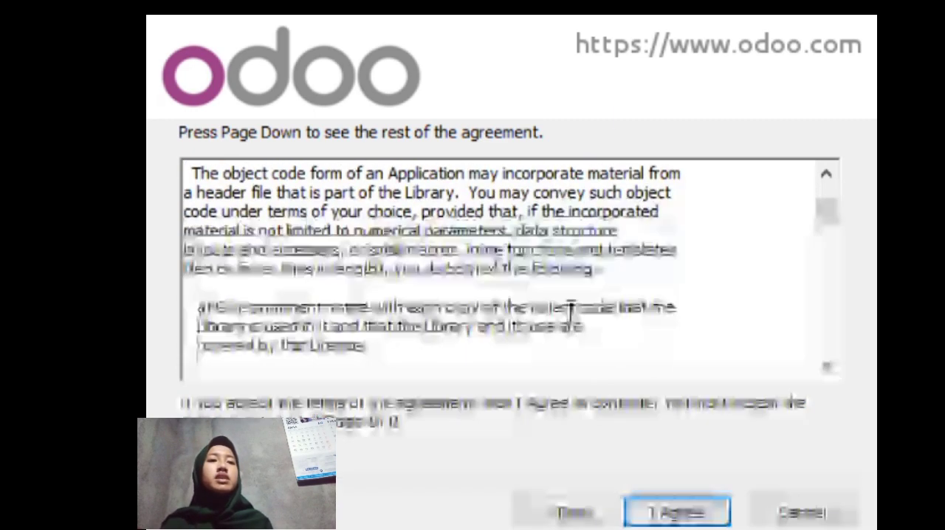
{"action": "scroll", "coordinate": [569, 309], "scroll_direction": "down", "scroll_amount": 15}
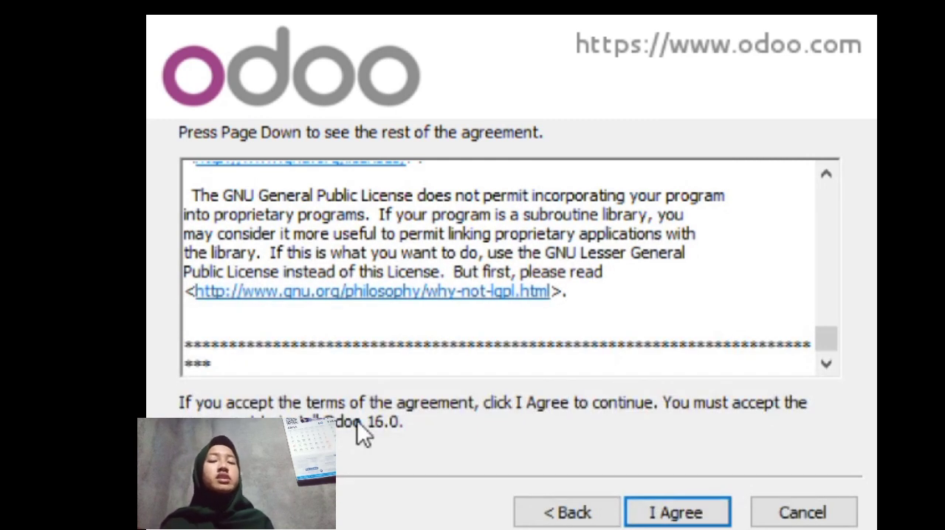
{"action": "left_click", "coordinate": [687, 515]}
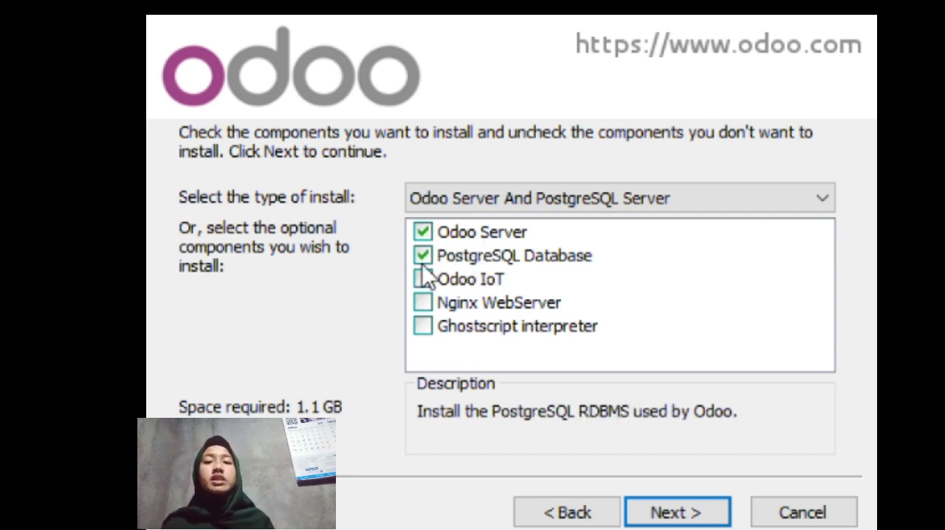
Install Odoo Server and PostgreSQL Database with the default localhost connection on port 5432, into C:\Program Files\Odoo 16.0.20230909.
{"action": "left_click", "coordinate": [692, 515]}
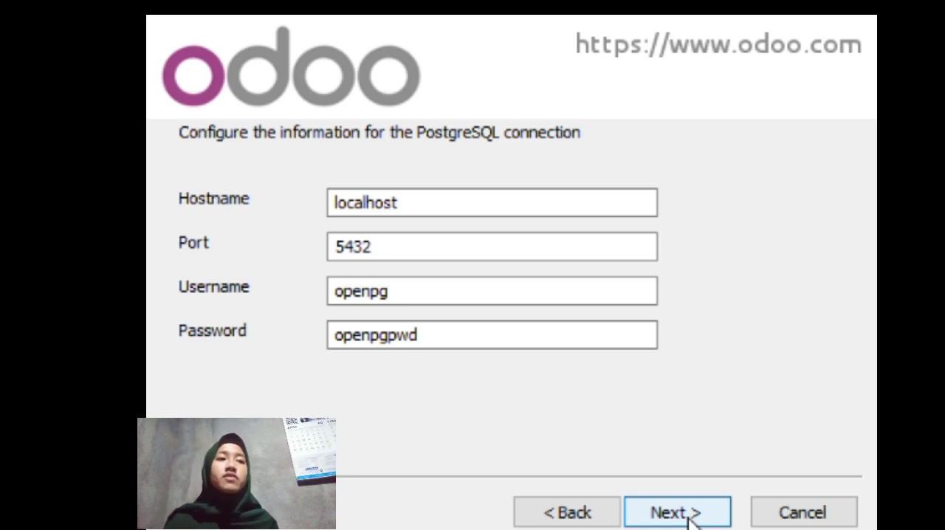
{"action": "left_click", "coordinate": [688, 518]}
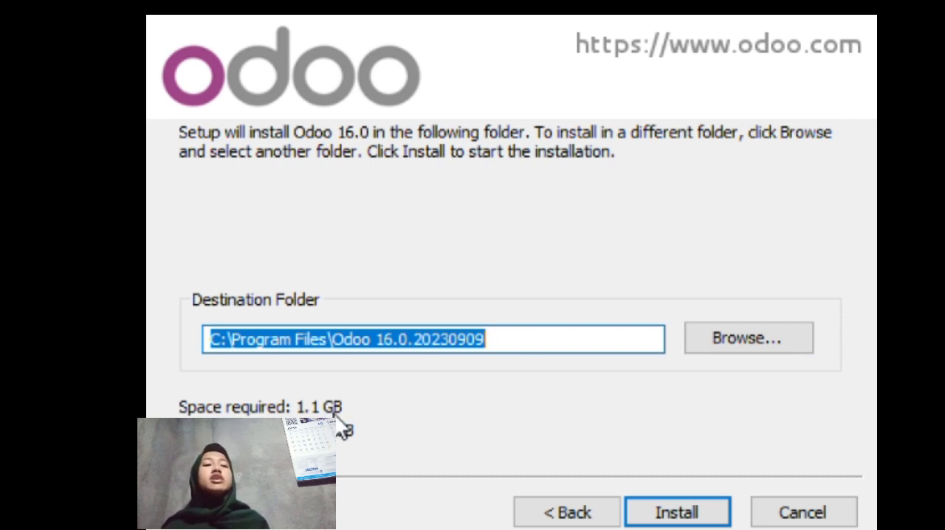
{"action": "left_click", "coordinate": [711, 522]}
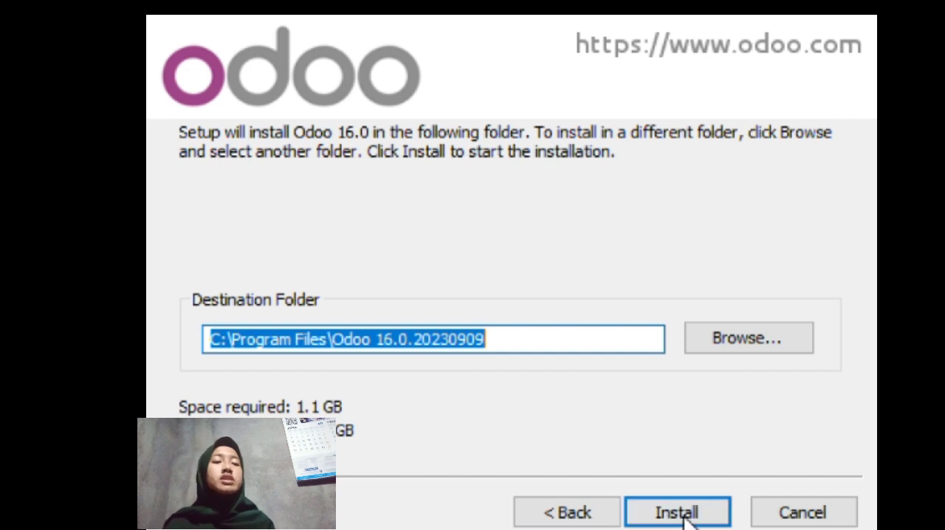
{"action": "left_click", "coordinate": [709, 519]}
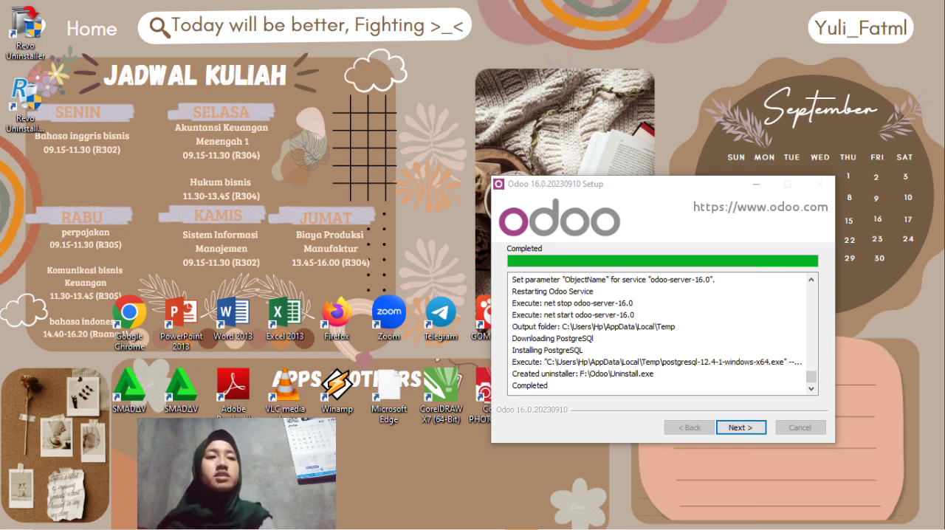
Finish the Odoo setup and try to create a database on the local Odoo page with only the master password filled in.
{"action": "key", "text": "Return"}
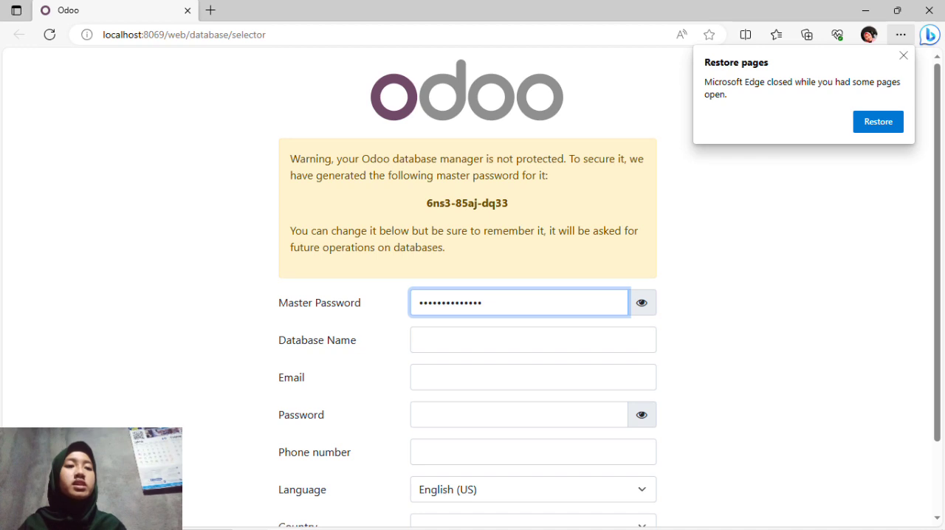
{"action": "key", "text": "Return"}
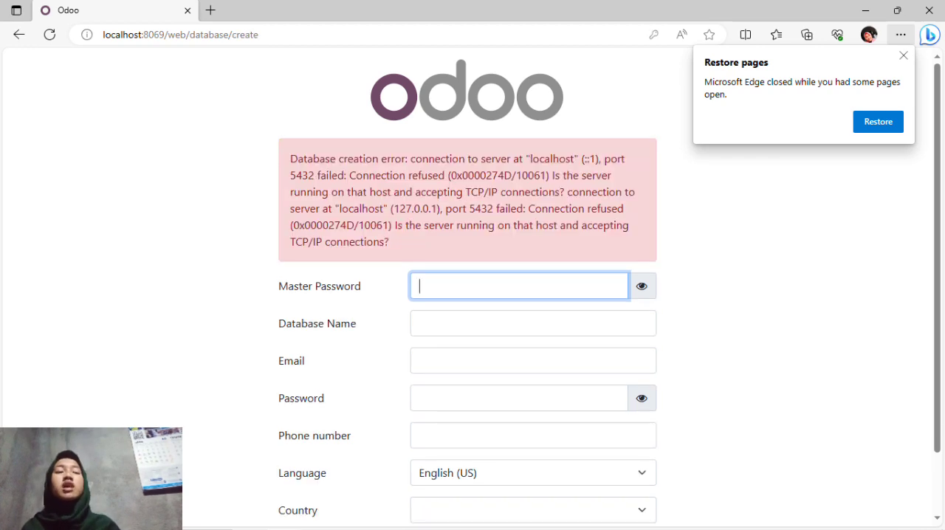